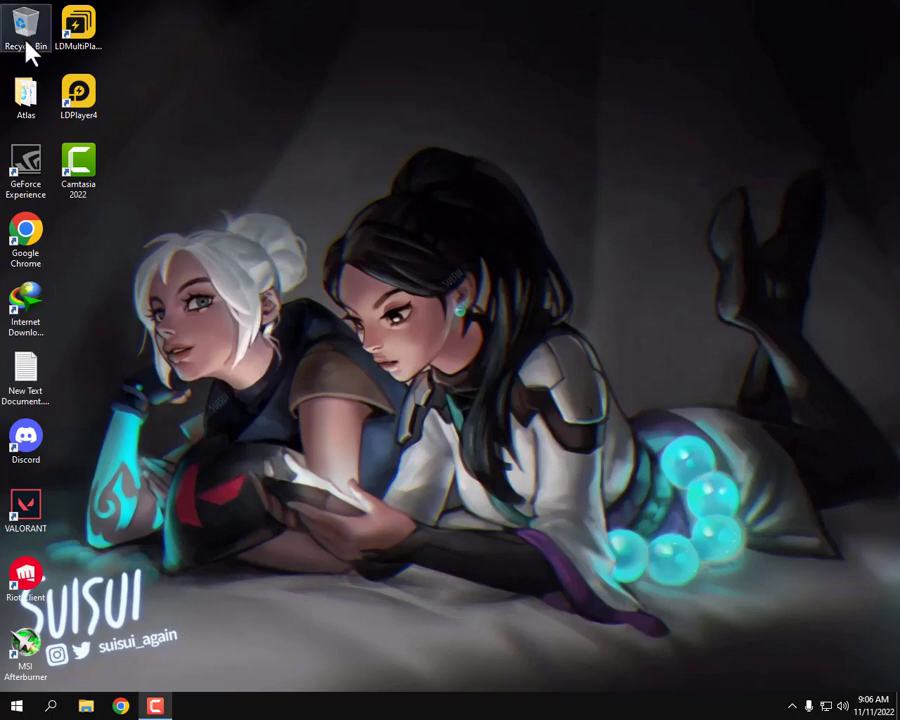
Open Google Chrome, search the web for "atlas os" and go to the atlasos.net website
{"action": "left_click", "coordinate": [120, 706]}
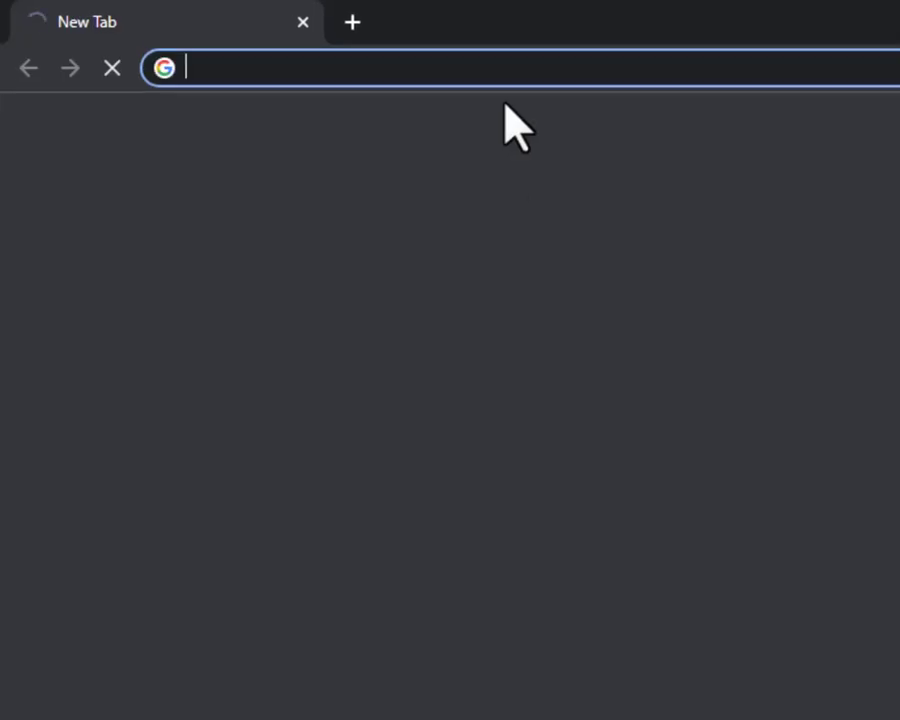
{"action": "type", "text": "atl"}
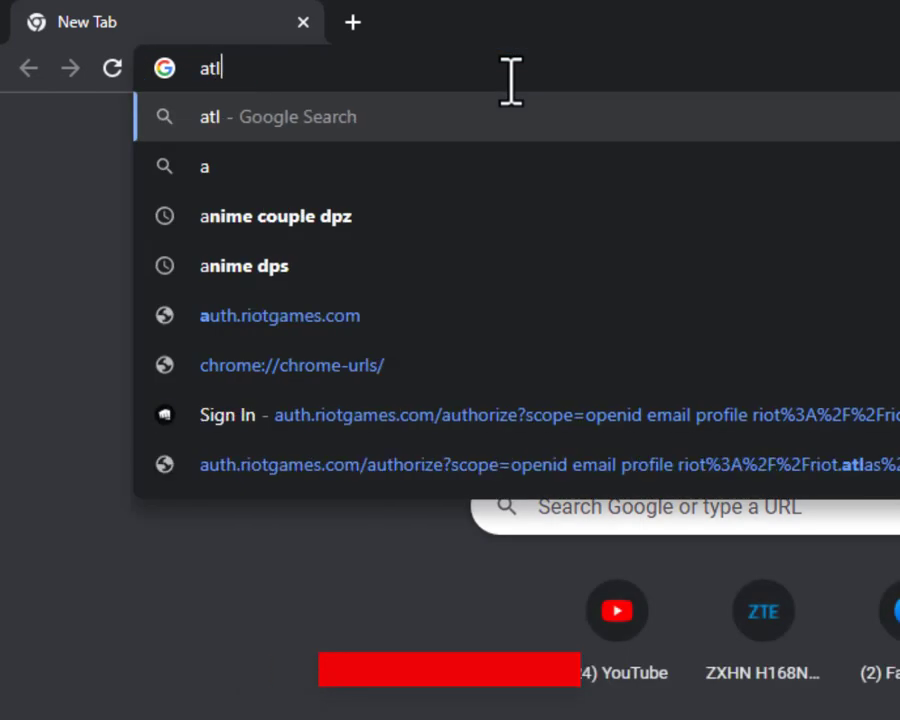
{"action": "type", "text": "as os"}
{"action": "key", "text": "Return"}
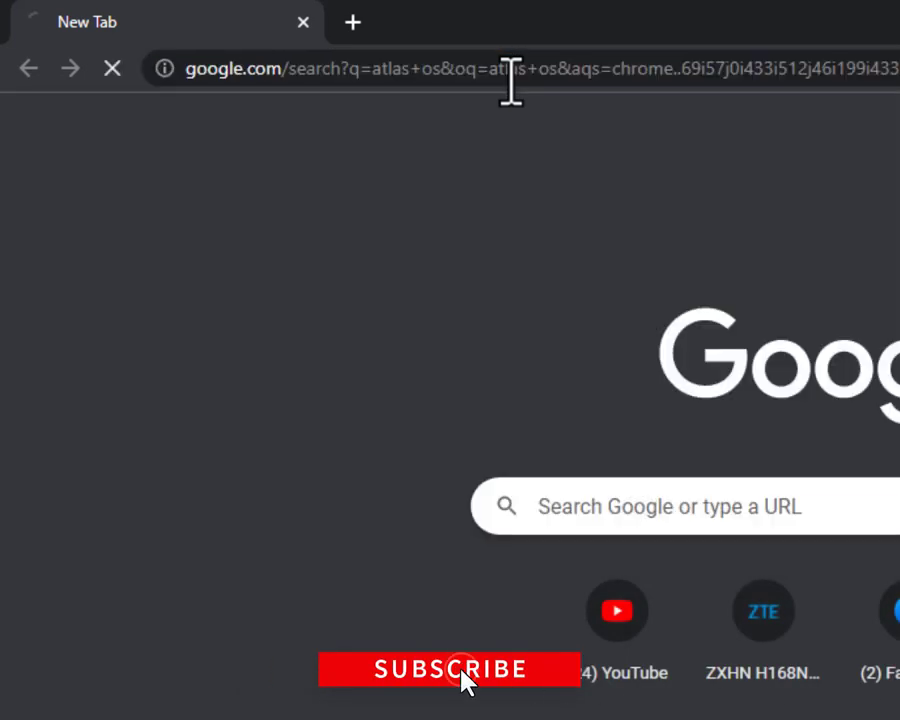
{"action": "left_click", "coordinate": [430, 384]}
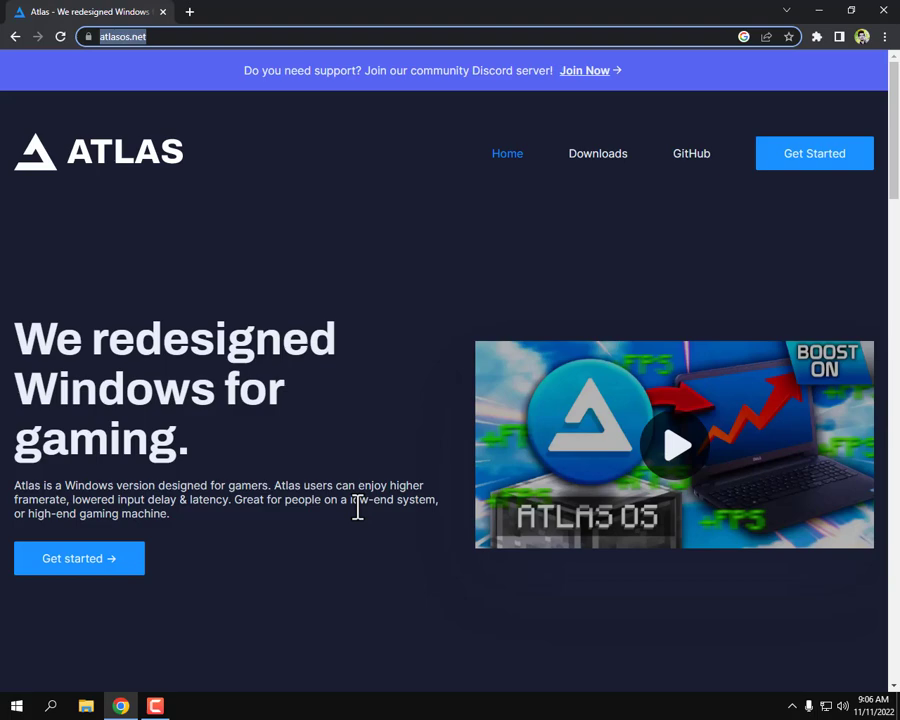
Go to the Atlas downloads page, review the offered Atlas versions, and minimize the browser
{"action": "scroll", "coordinate": [193, 528], "scroll_direction": "down", "scroll_amount": 3}
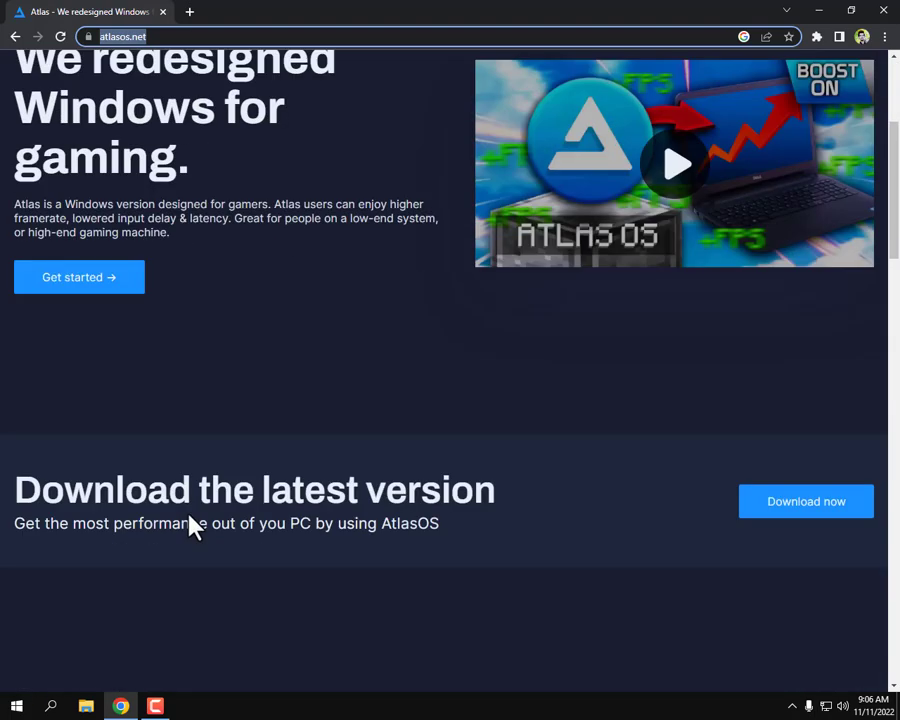
{"action": "scroll", "coordinate": [193, 528], "scroll_direction": "down", "scroll_amount": 3}
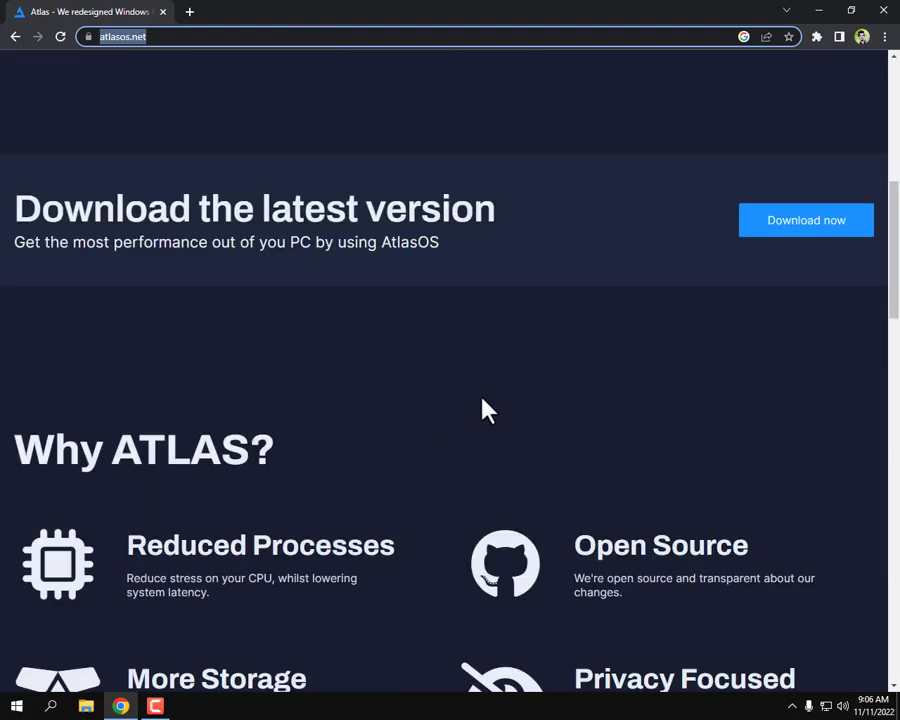
{"action": "left_click", "coordinate": [826, 232]}
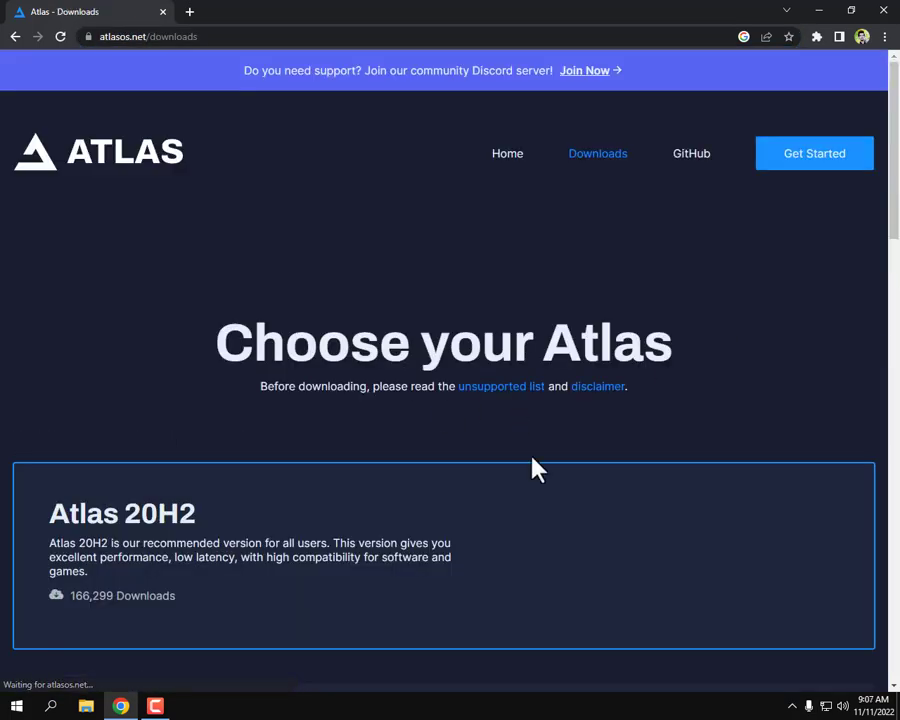
{"action": "scroll", "coordinate": [617, 362], "scroll_direction": "down", "scroll_amount": 2}
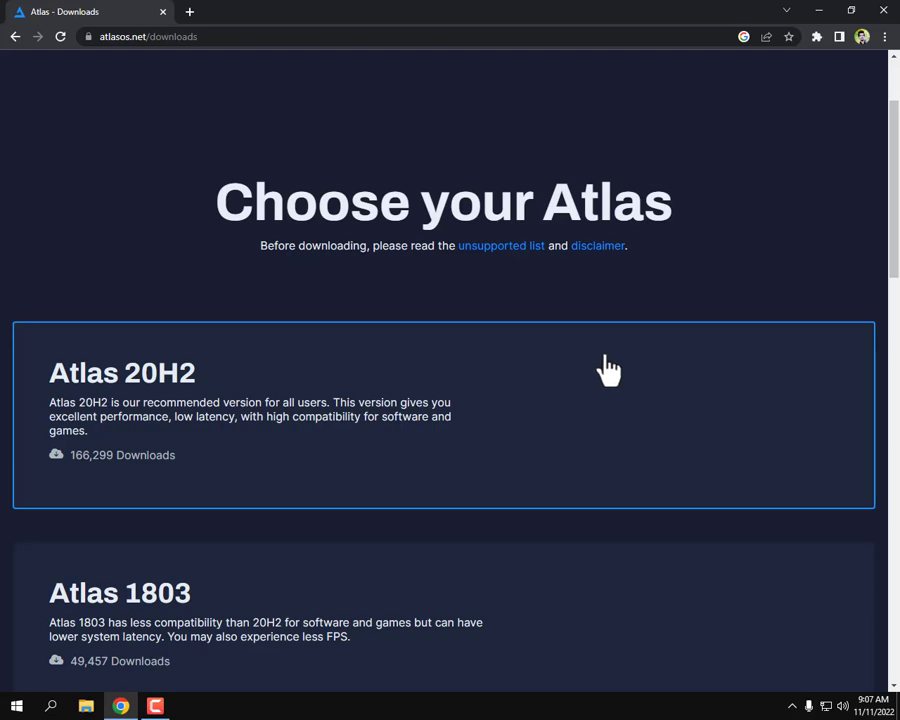
{"action": "scroll", "coordinate": [608, 368], "scroll_direction": "down", "scroll_amount": 2}
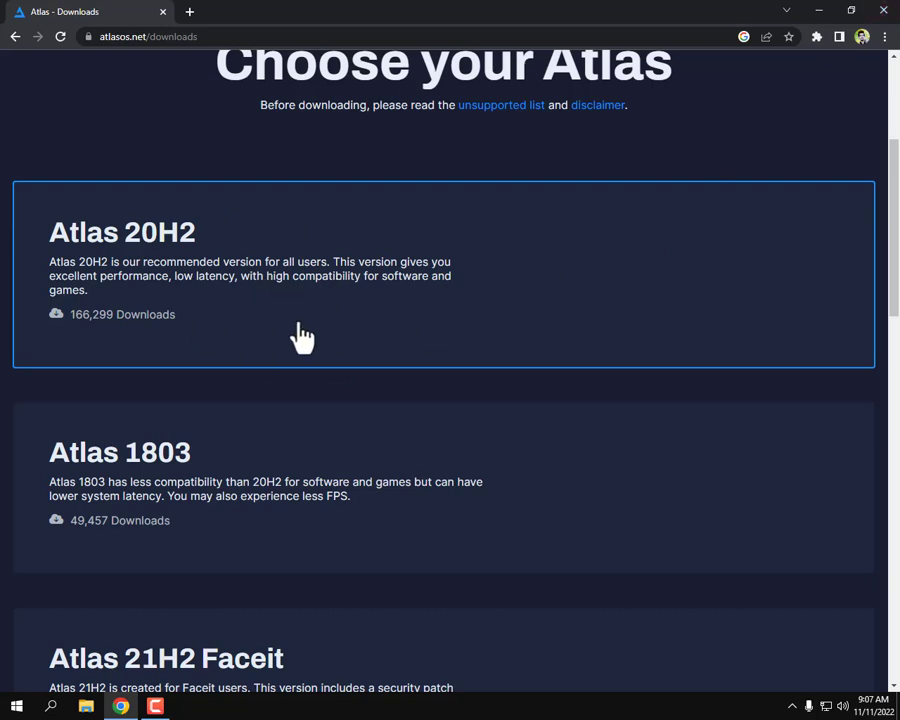
{"action": "scroll", "coordinate": [253, 378], "scroll_direction": "up", "scroll_amount": 3}
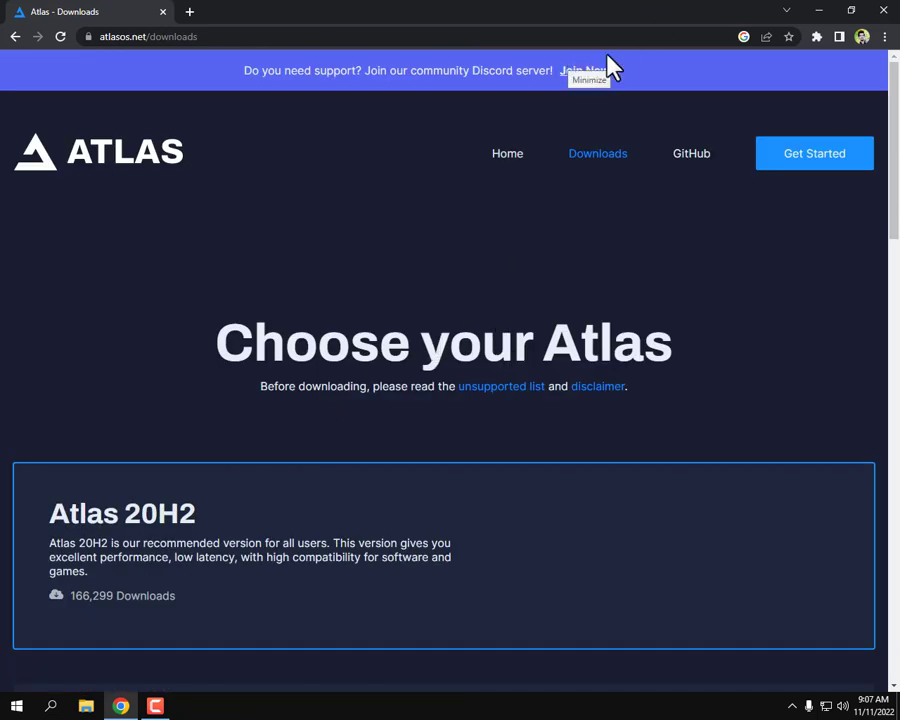
{"action": "left_click", "coordinate": [818, 10]}
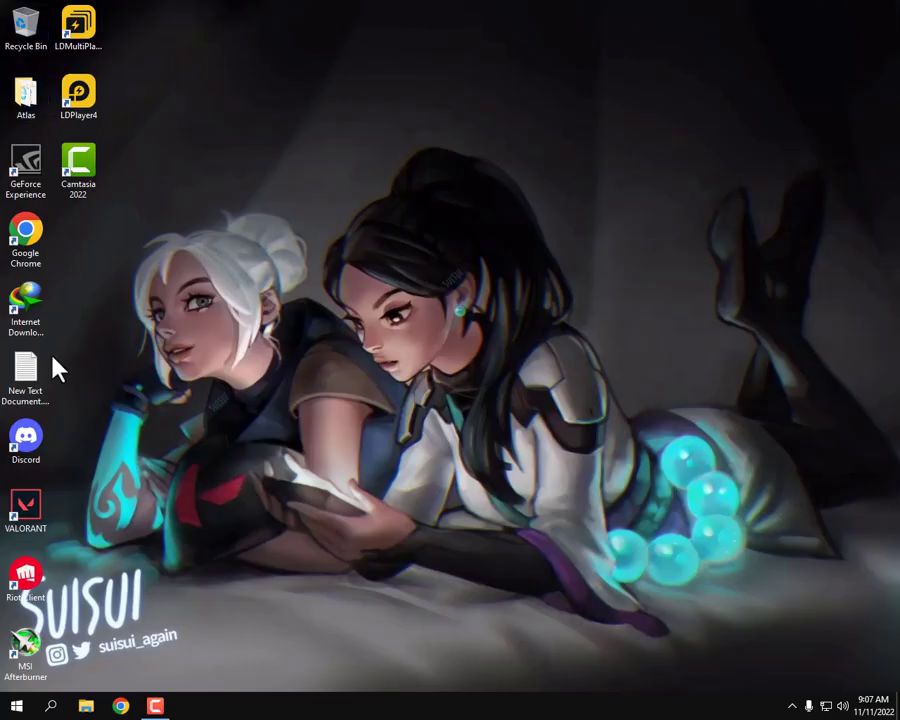
Switch to File Explorer and view the system properties of This PC
{"action": "left_click", "coordinate": [16, 706]}
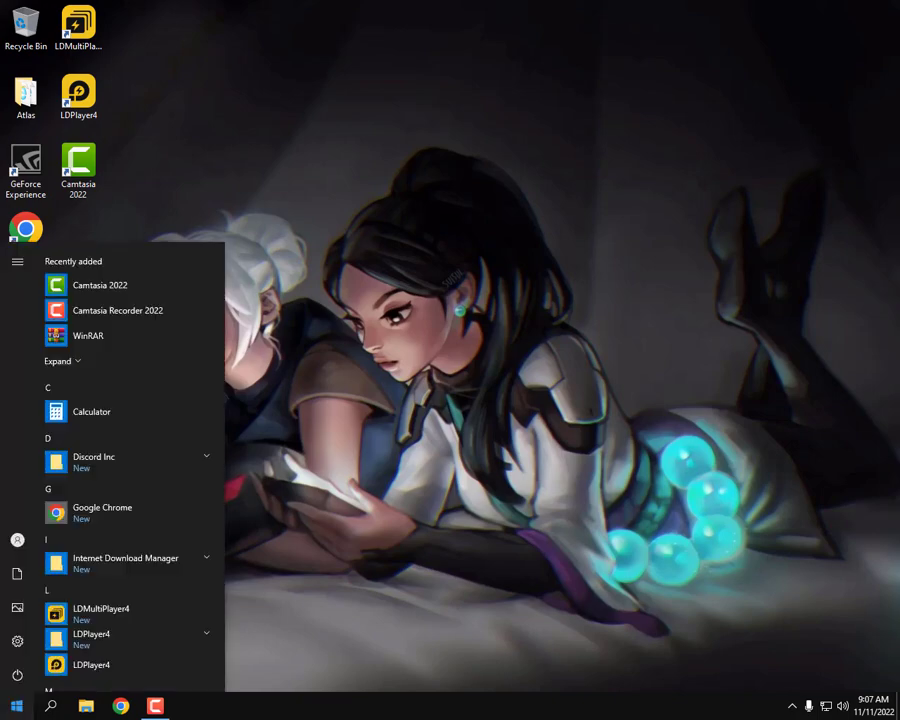
{"action": "left_click", "coordinate": [87, 712]}
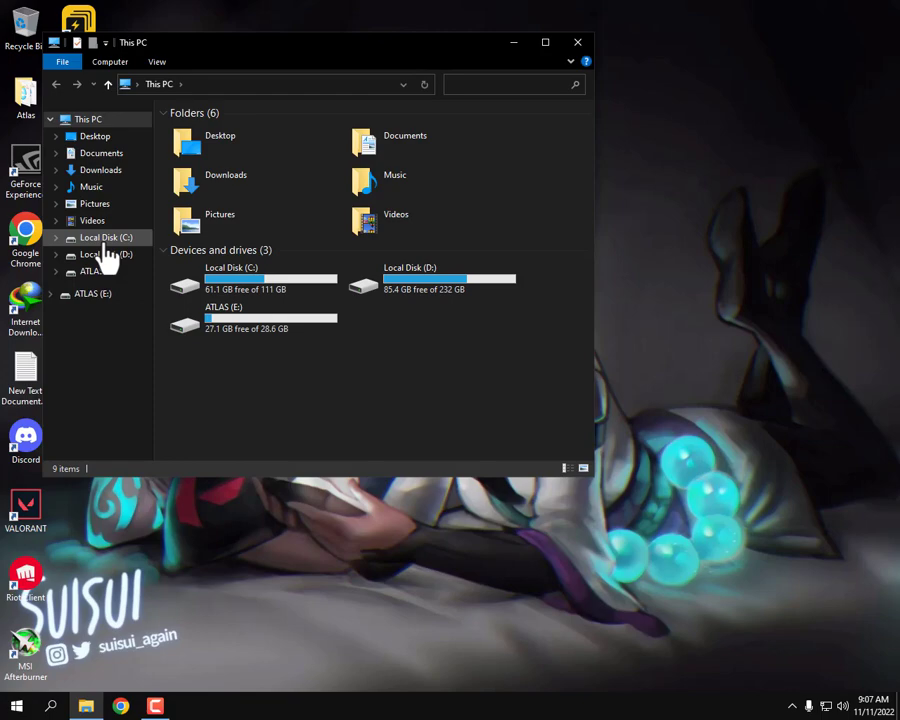
{"action": "right_click", "coordinate": [104, 118]}
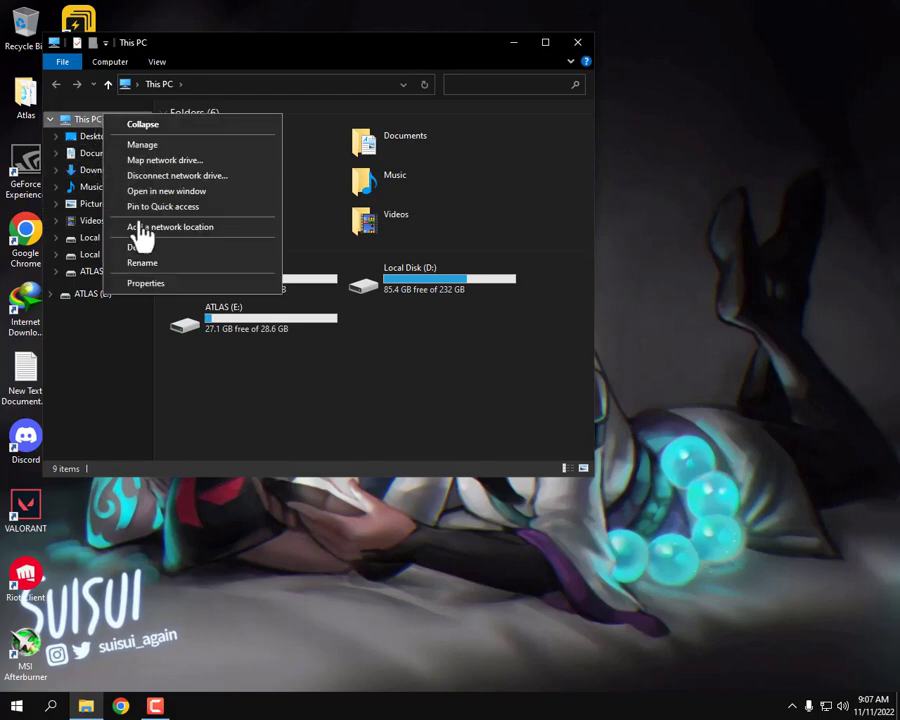
{"action": "left_click", "coordinate": [146, 284]}
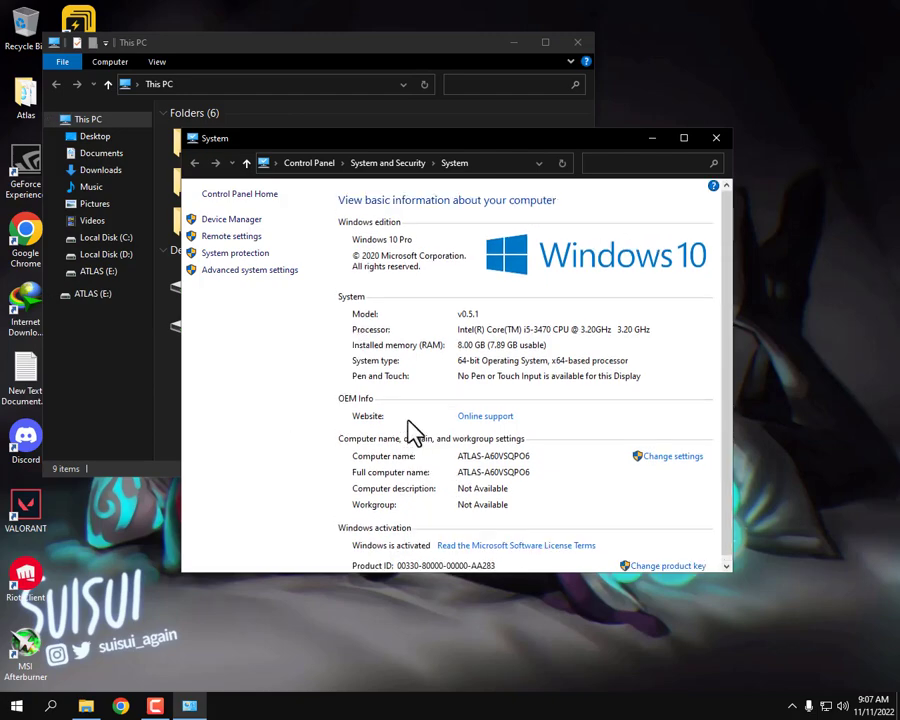
In Device Manager, search automatically for an updated NVIDIA GeForce GT 610 driver, check Windows Update as well, and close the update settings
{"action": "left_click", "coordinate": [224, 220]}
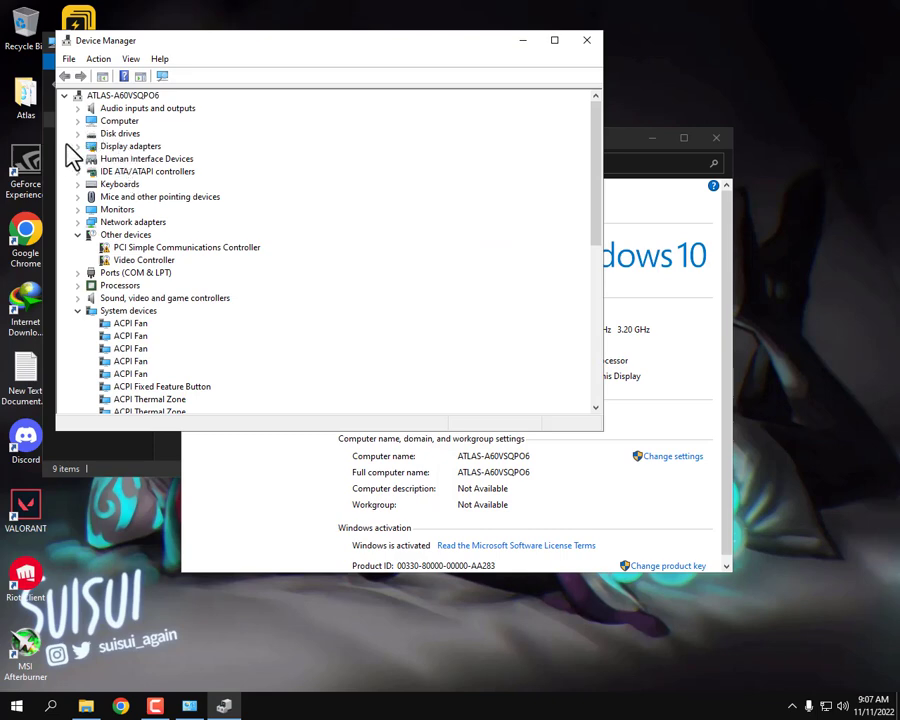
{"action": "left_click", "coordinate": [77, 147]}
{"action": "right_click", "coordinate": [152, 162]}
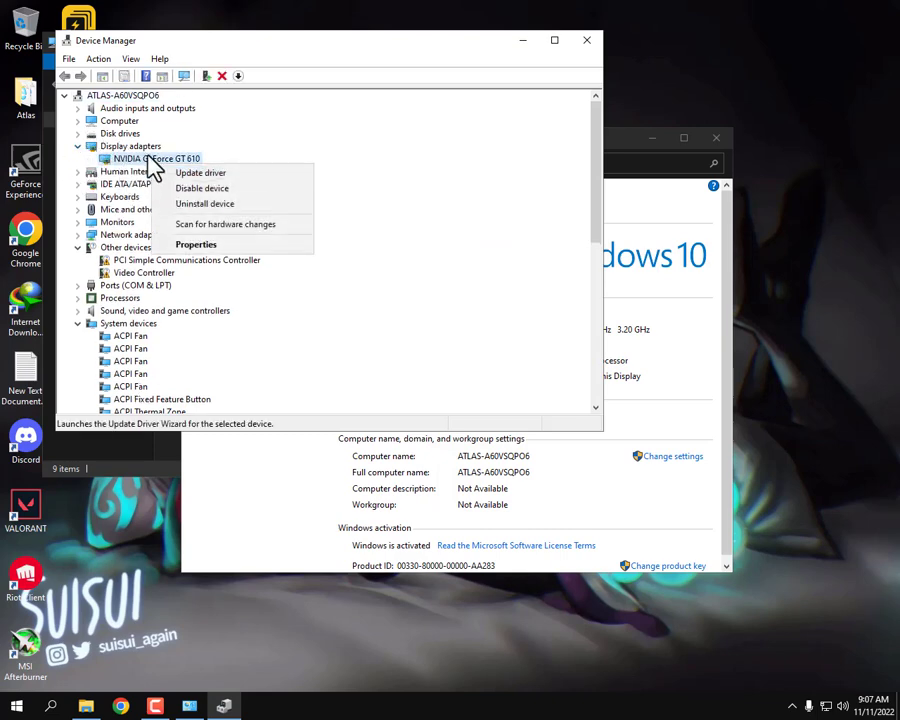
{"action": "left_click", "coordinate": [212, 175]}
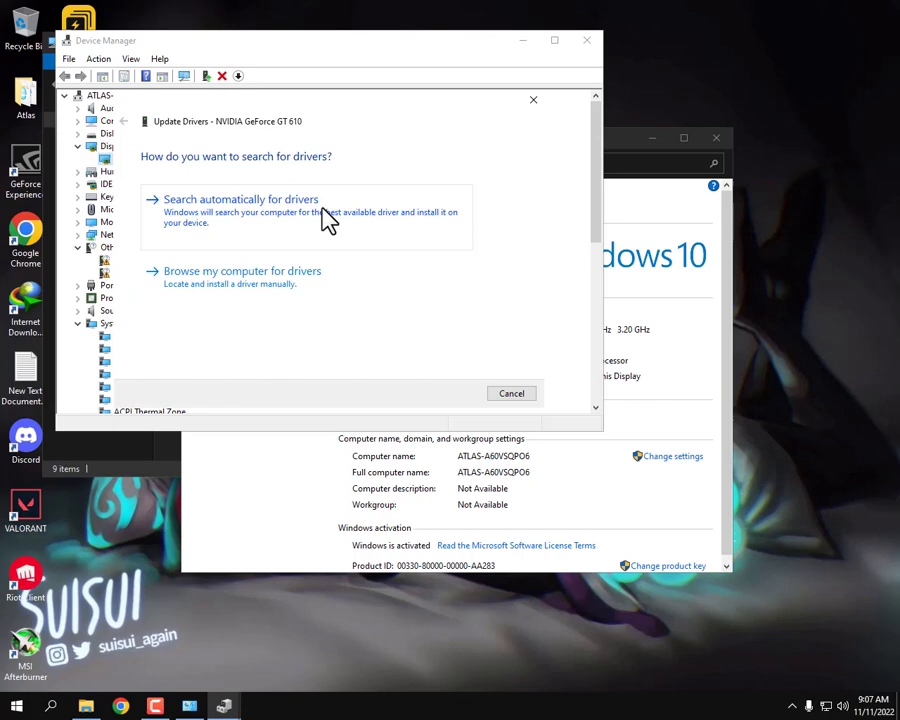
{"action": "left_click", "coordinate": [248, 229]}
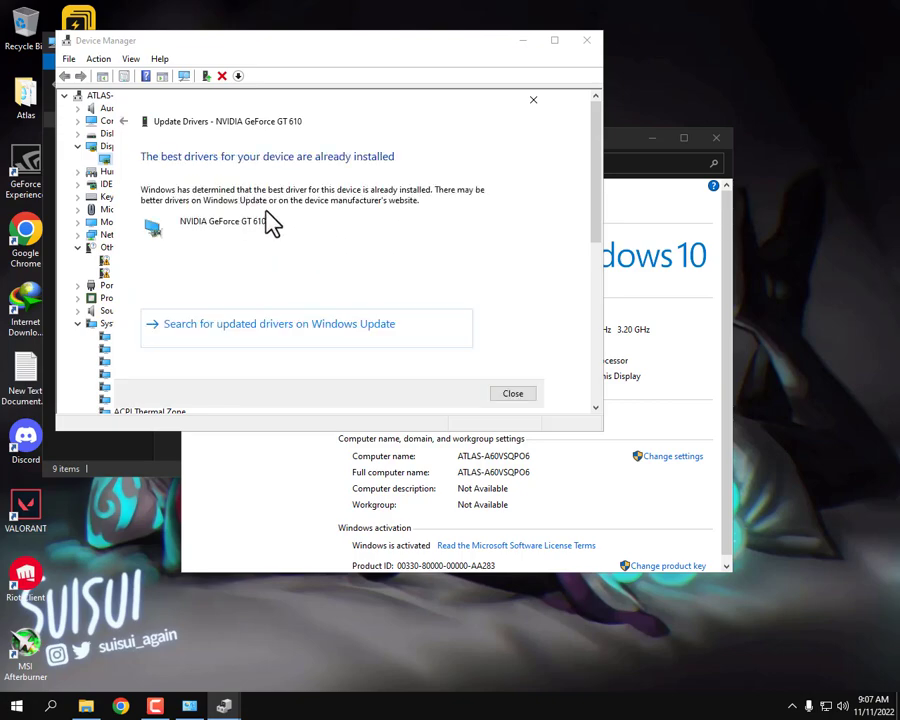
{"action": "key", "text": "Escape"}
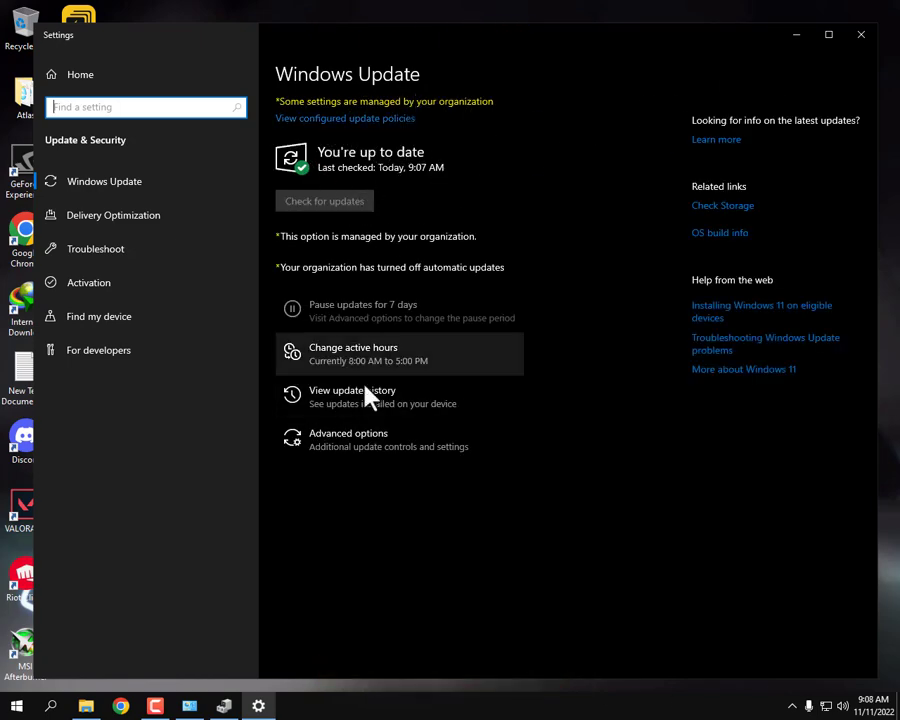
{"action": "left_click", "coordinate": [870, 36]}
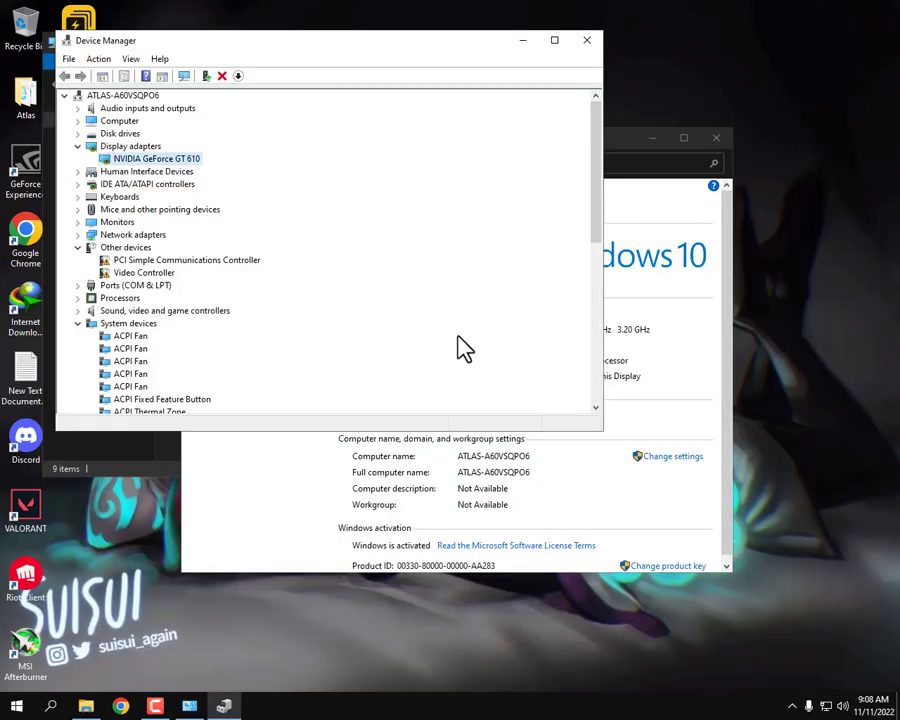
Close the Device Manager, System and This PC windows
{"action": "left_click_drag", "start_coordinate": [386, 51], "coordinate": [358, 178]}
{"action": "left_click", "coordinate": [555, 165]}
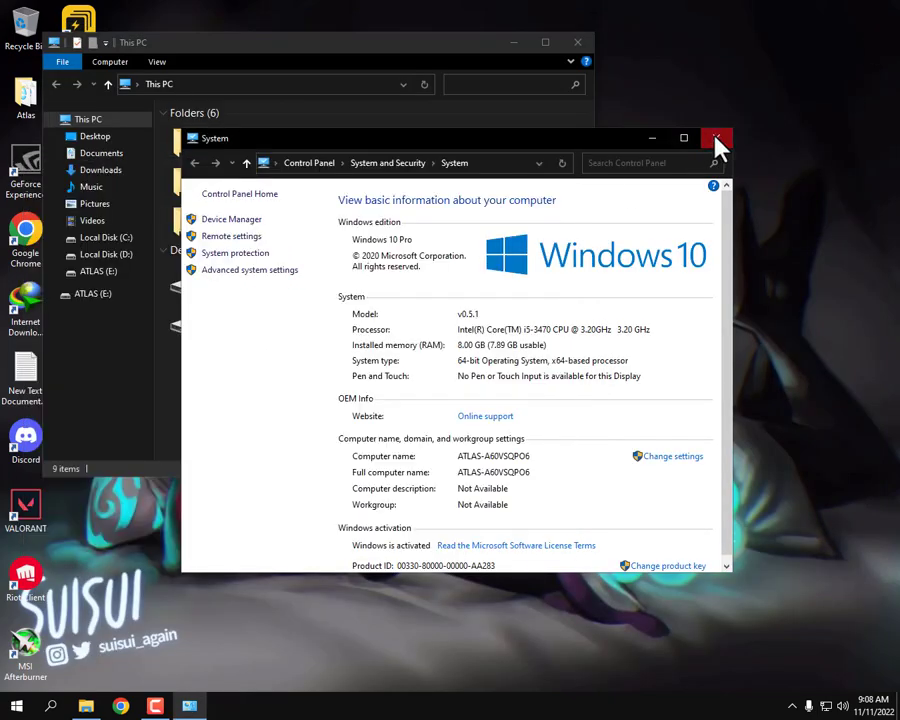
{"action": "left_click", "coordinate": [716, 140]}
{"action": "left_click_drag", "start_coordinate": [323, 56], "coordinate": [330, 154]}
{"action": "left_click", "coordinate": [584, 141]}
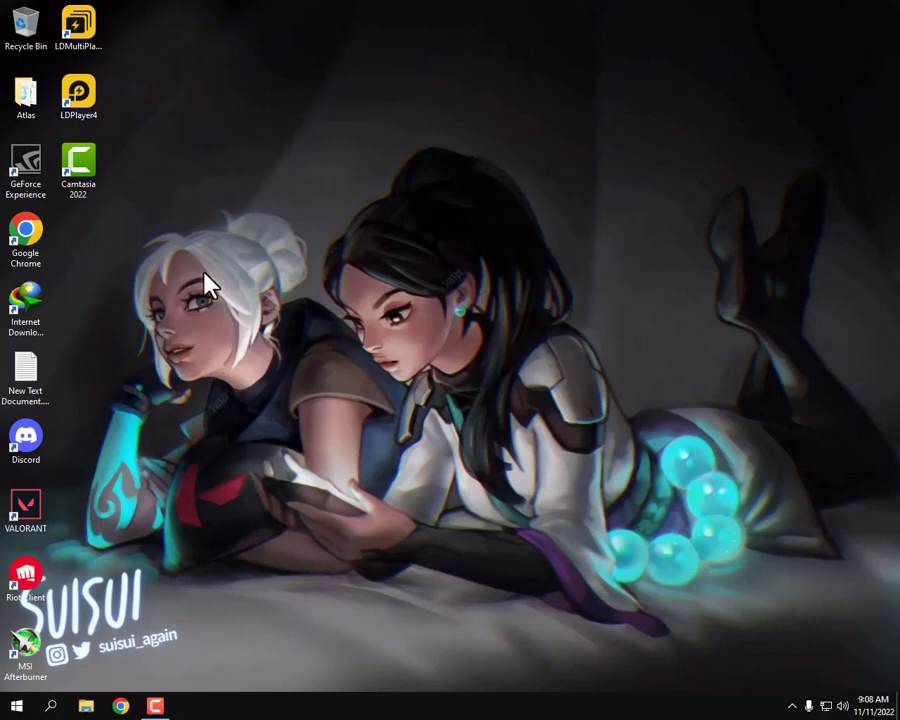
Switch to Google Chrome, search the web for "nvidia" and open the official NVIDIA website
{"action": "left_click", "coordinate": [121, 706]}
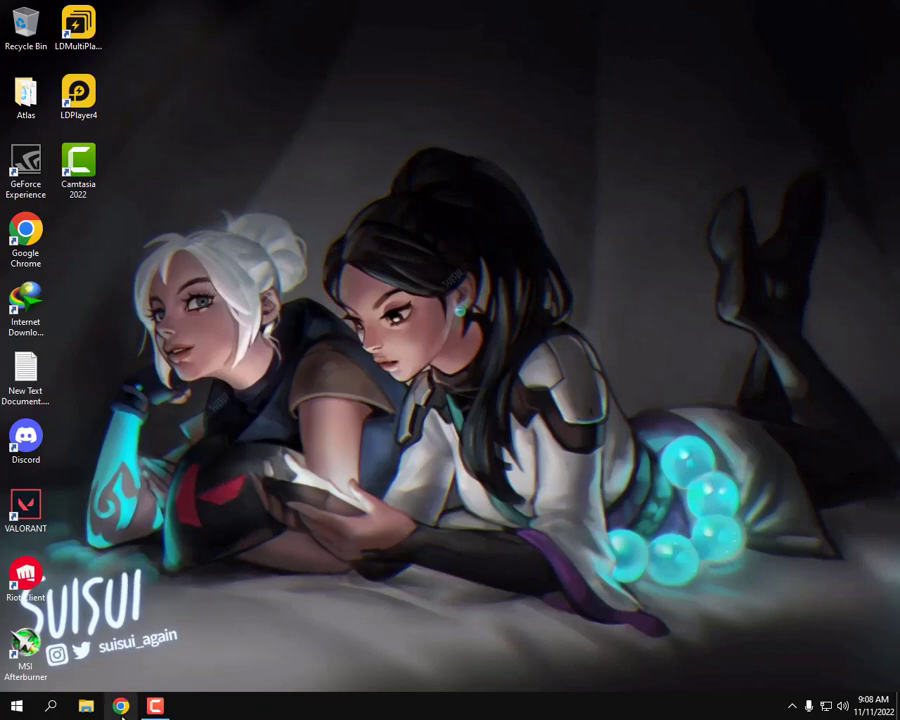
{"action": "type", "text": "nvidia"}
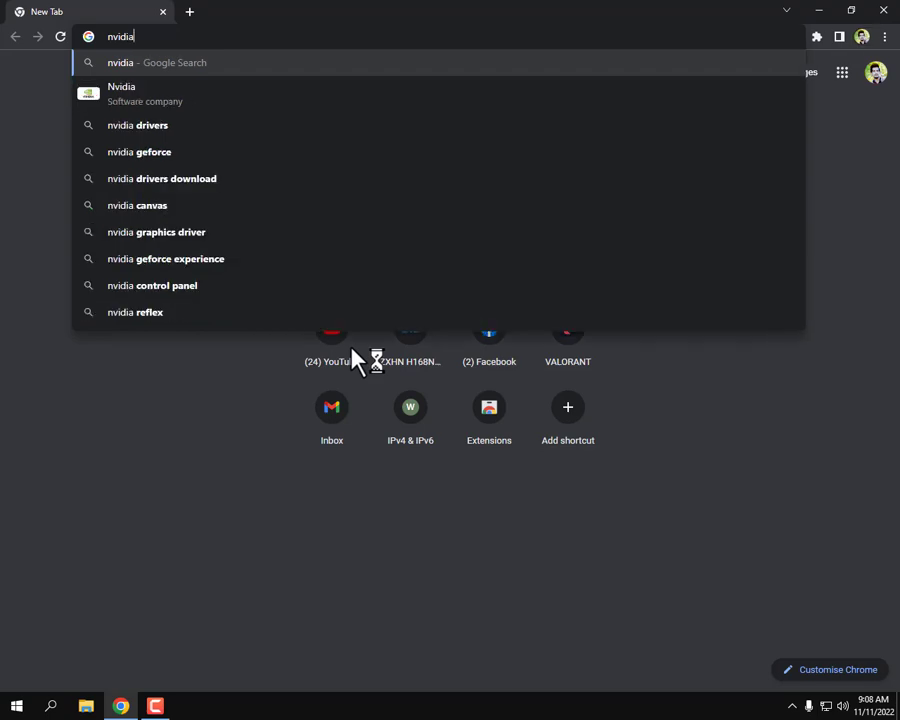
{"action": "key", "text": "Down"}
{"action": "key", "text": "Return"}
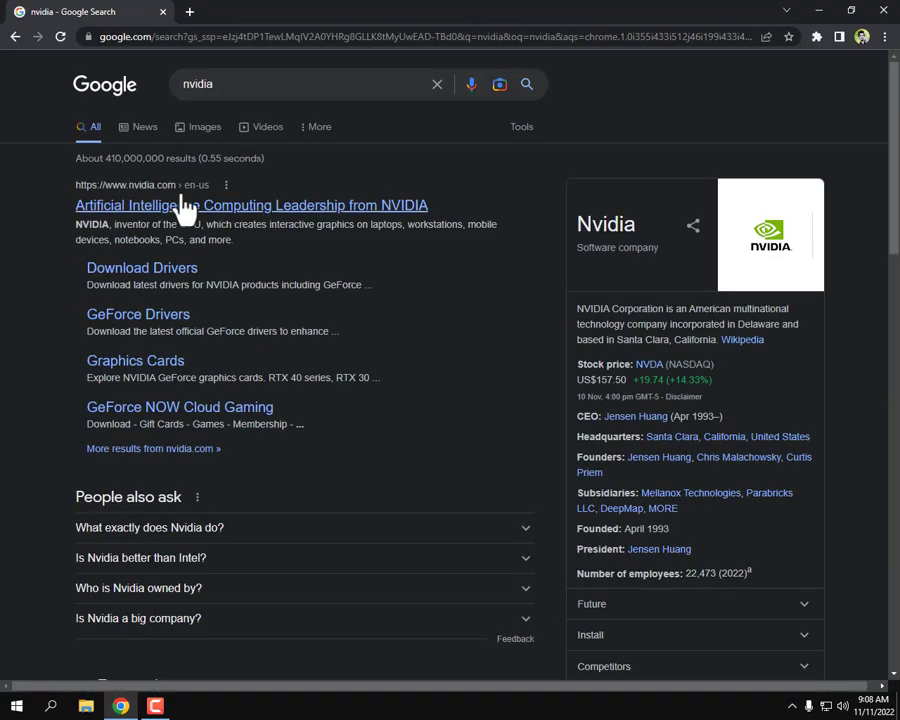
{"action": "left_click", "coordinate": [185, 205]}
Search the web for "nvidia drivers" and open NVIDIA's driver download page
{"action": "left_click", "coordinate": [222, 36]}
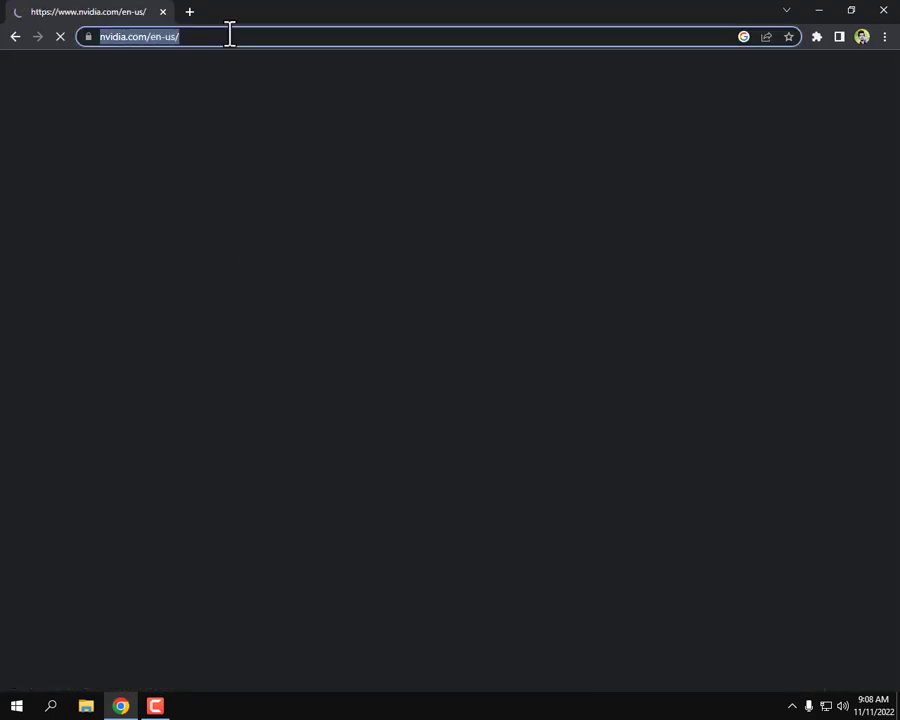
{"action": "type", "text": "nv"}
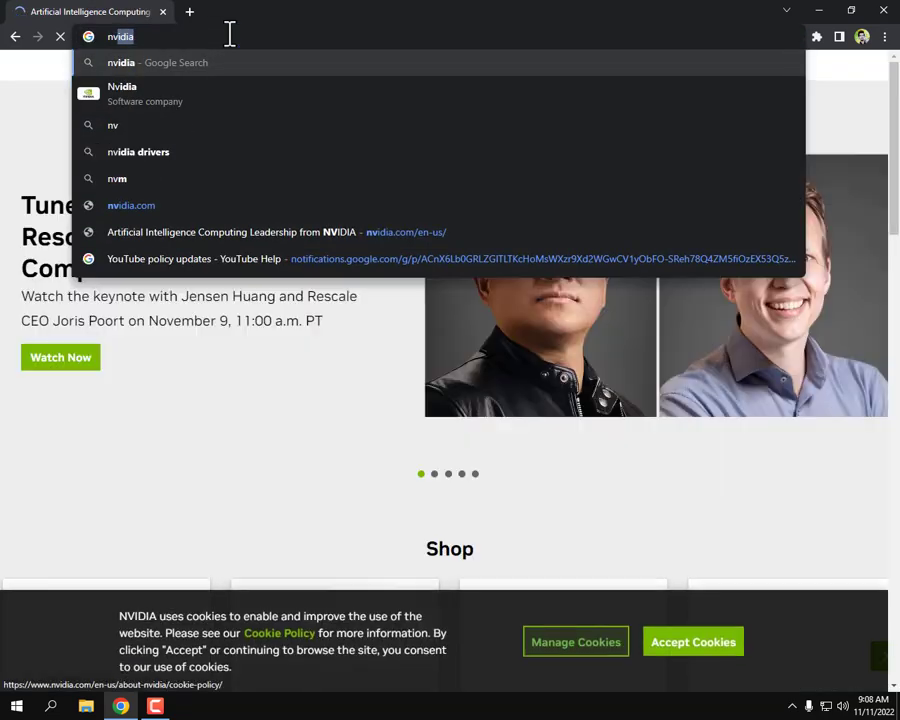
{"action": "type", "text": "dia driv"}
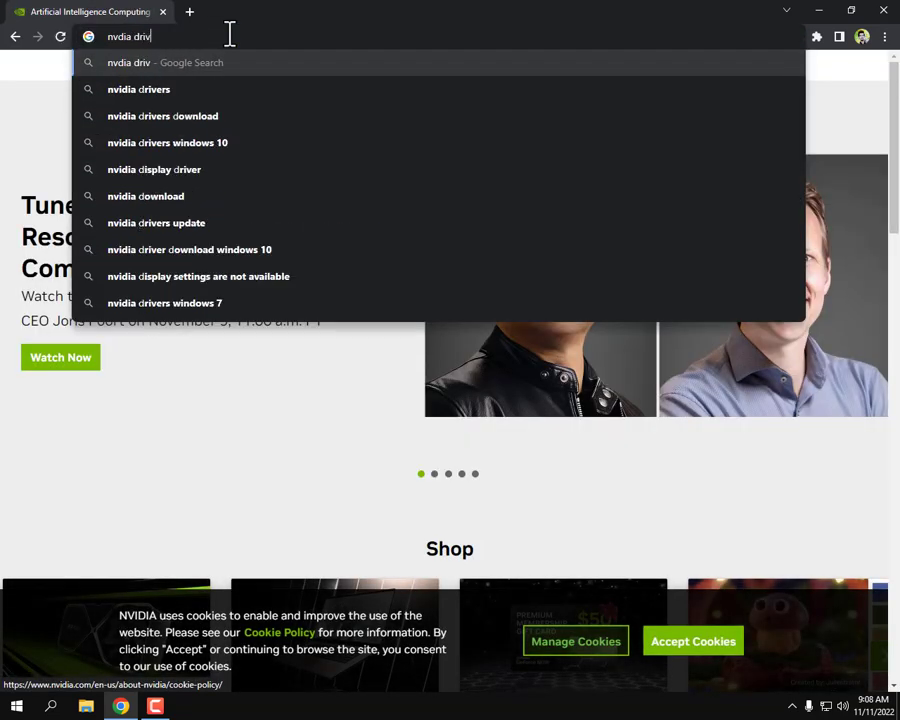
{"action": "key", "text": "Down"}
{"action": "key", "text": "Return"}
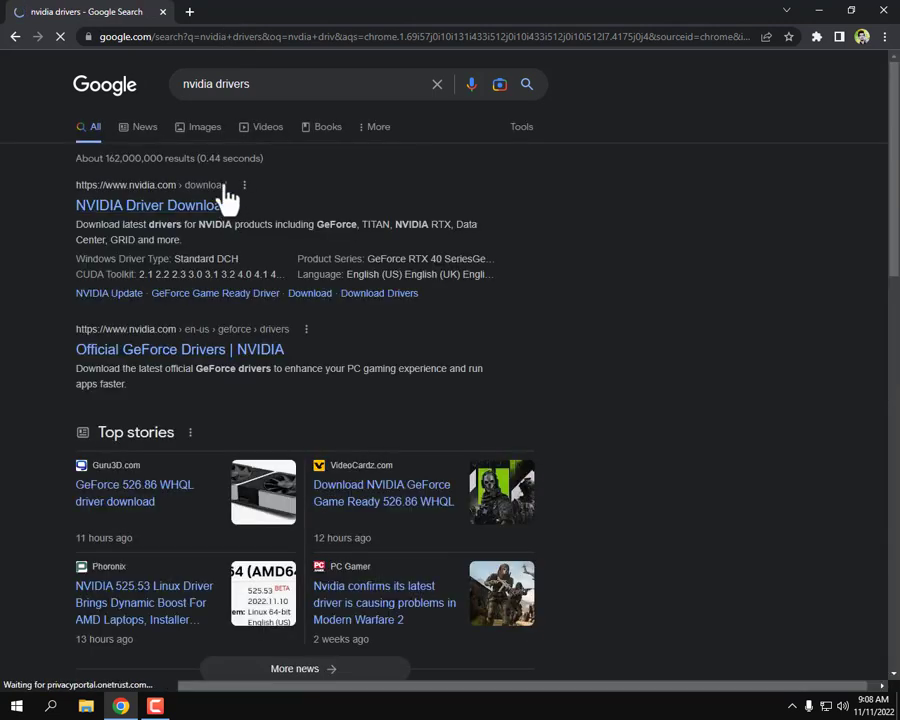
{"action": "left_click", "coordinate": [198, 206]}
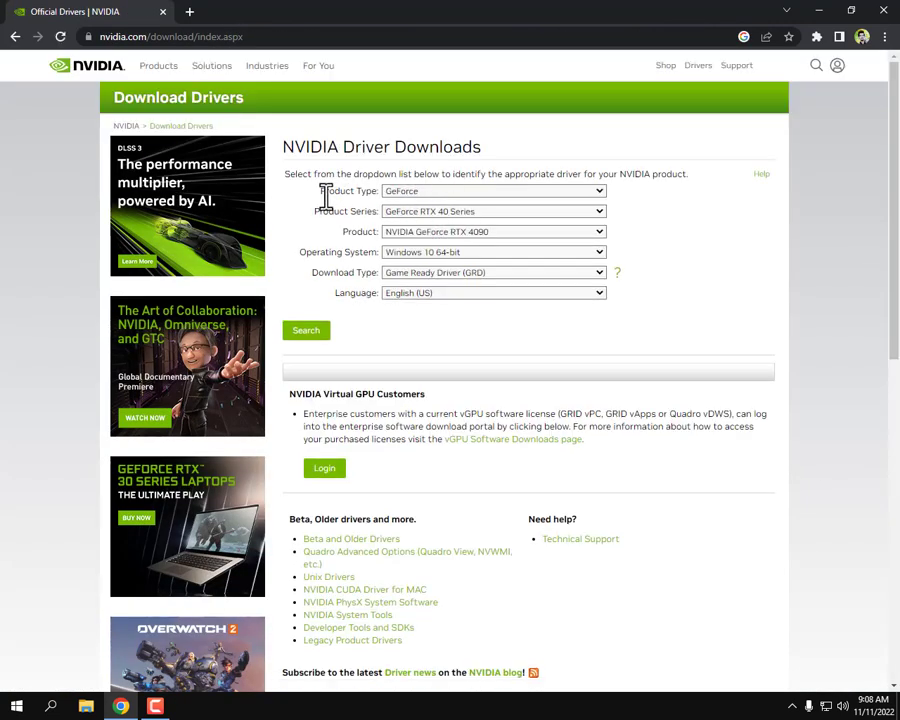
Search NVIDIA's driver downloads for product type GeForce, GeForce 600 Series, GeForce GT 610, with Windows 10 64-bit as the operating system
{"action": "left_click", "coordinate": [442, 191]}
{"action": "left_click", "coordinate": [442, 191]}
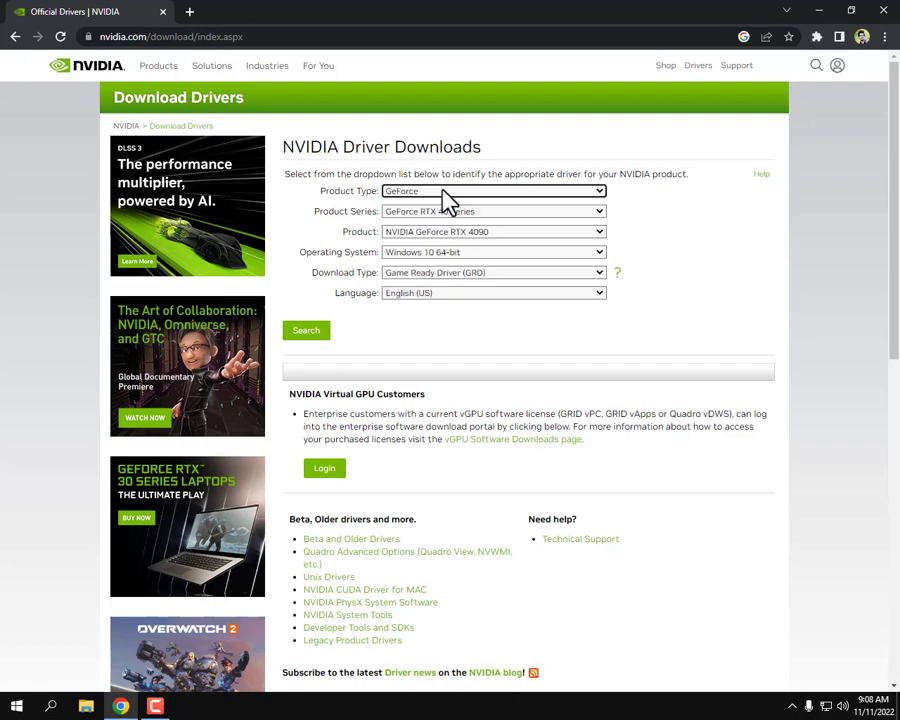
{"action": "left_click", "coordinate": [433, 212]}
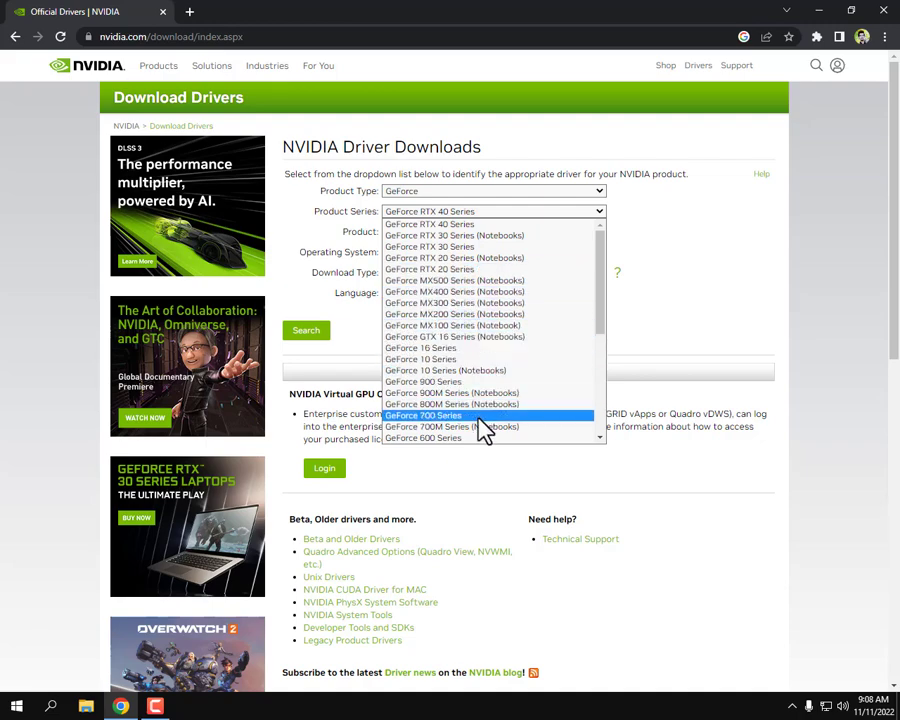
{"action": "left_click", "coordinate": [466, 440]}
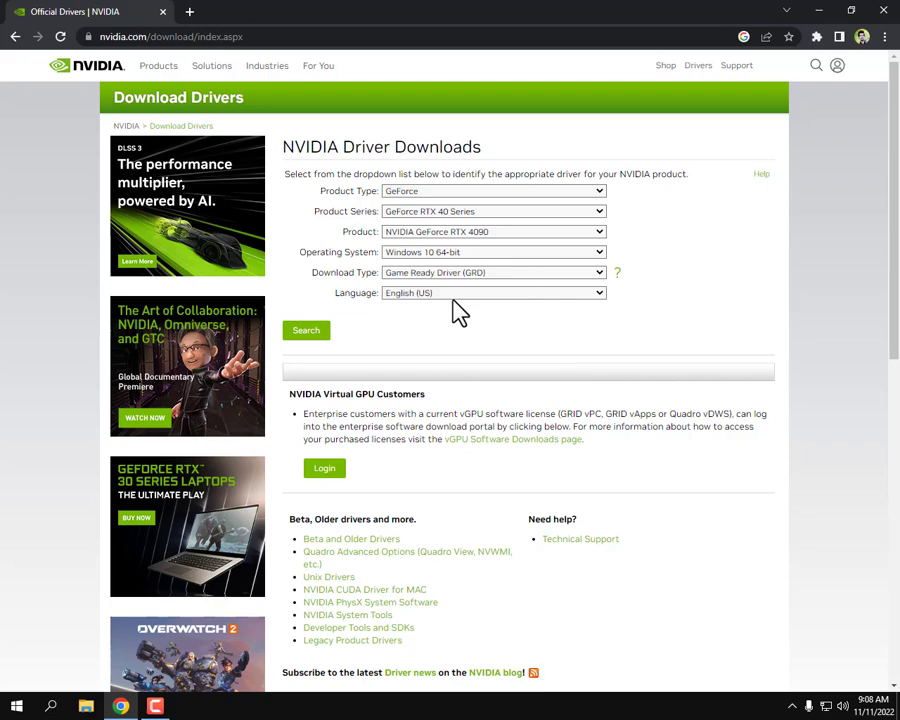
{"action": "left_click", "coordinate": [458, 234]}
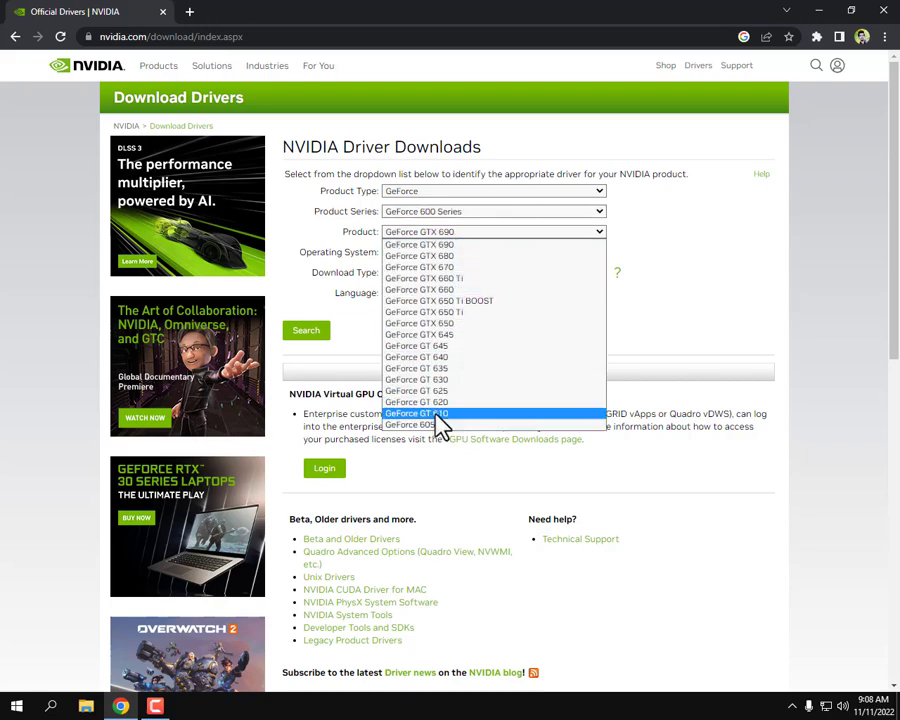
{"action": "left_click", "coordinate": [442, 414]}
{"action": "left_click", "coordinate": [468, 253]}
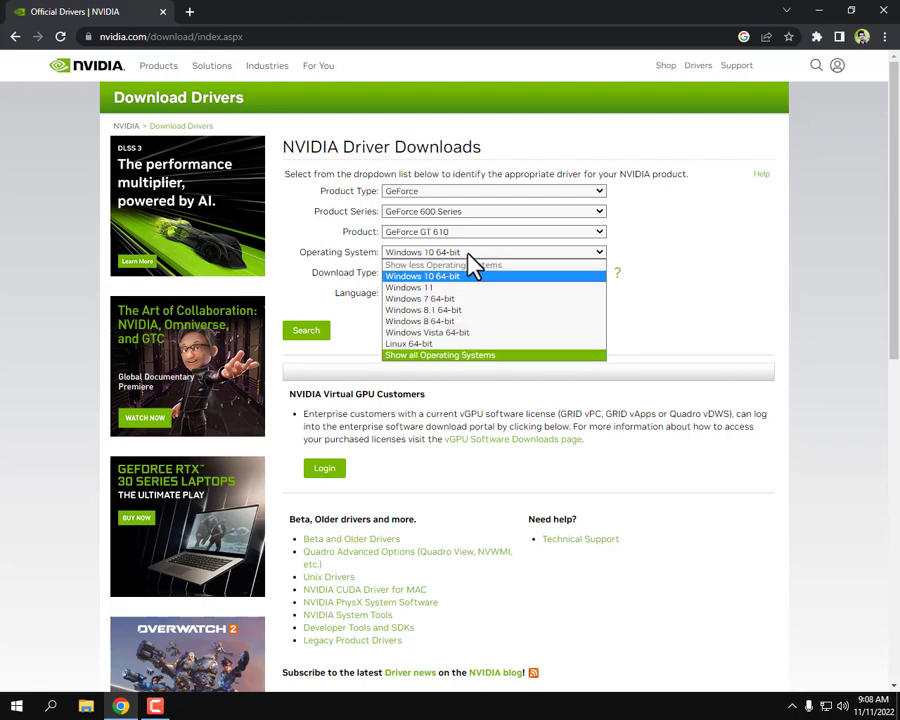
{"action": "left_click", "coordinate": [305, 338]}
{"action": "left_click", "coordinate": [305, 338]}
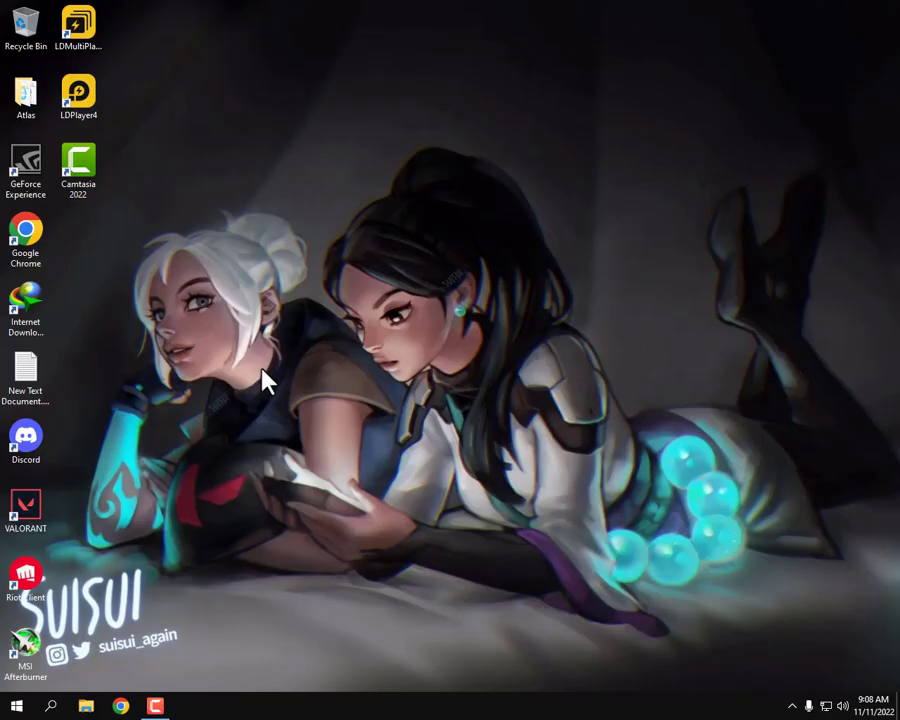
In File Explorer, browse from Local Disk (C:) through Users and the user's profile folder to AppData and its Local folder
{"action": "left_click", "coordinate": [86, 706]}
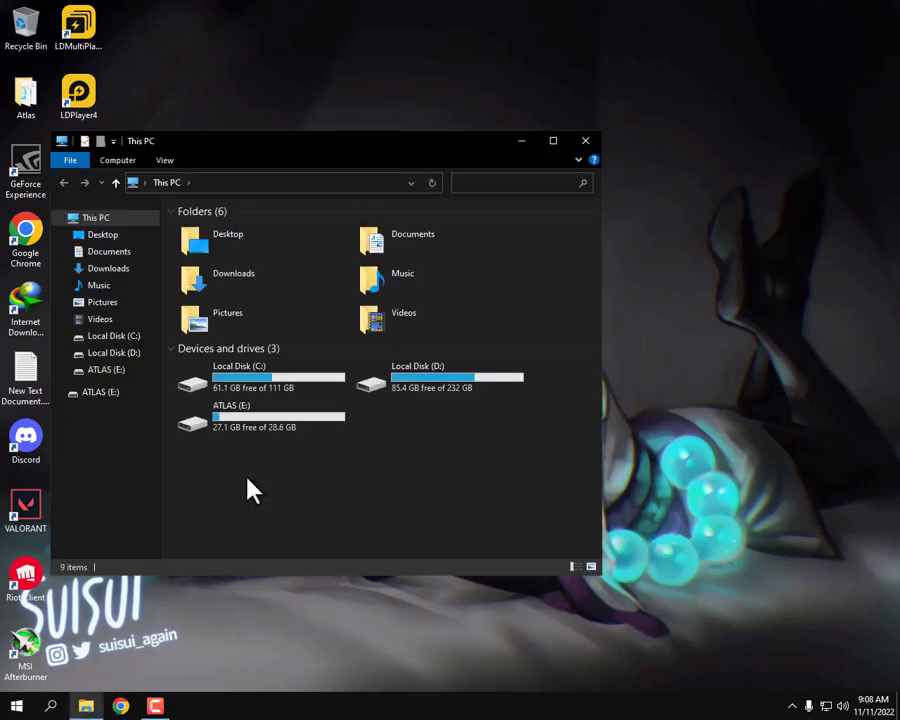
{"action": "double_click", "coordinate": [250, 370]}
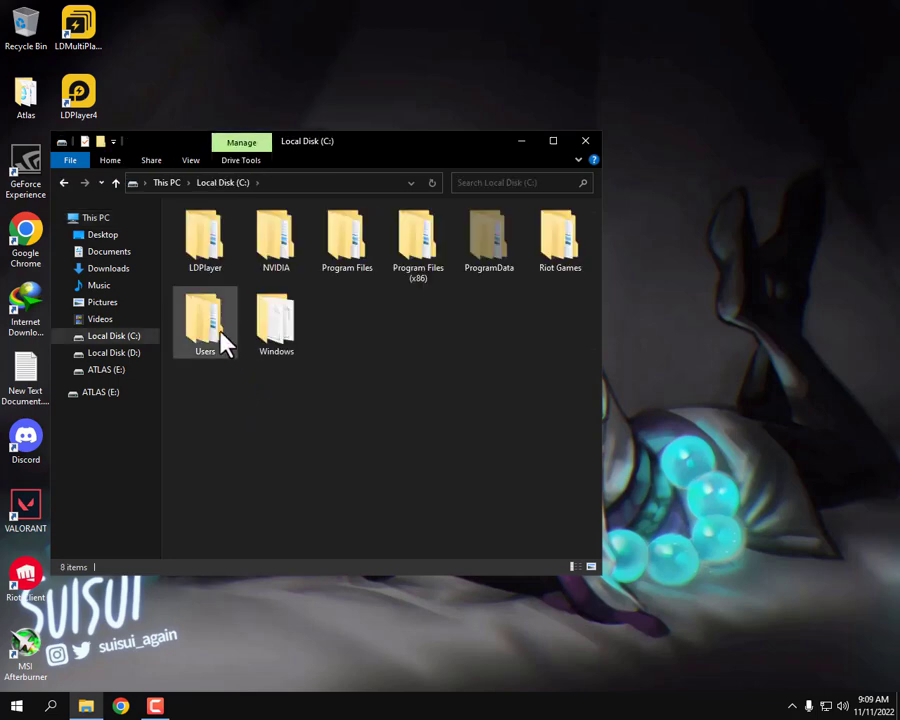
{"action": "double_click", "coordinate": [213, 332]}
{"action": "double_click", "coordinate": [240, 238]}
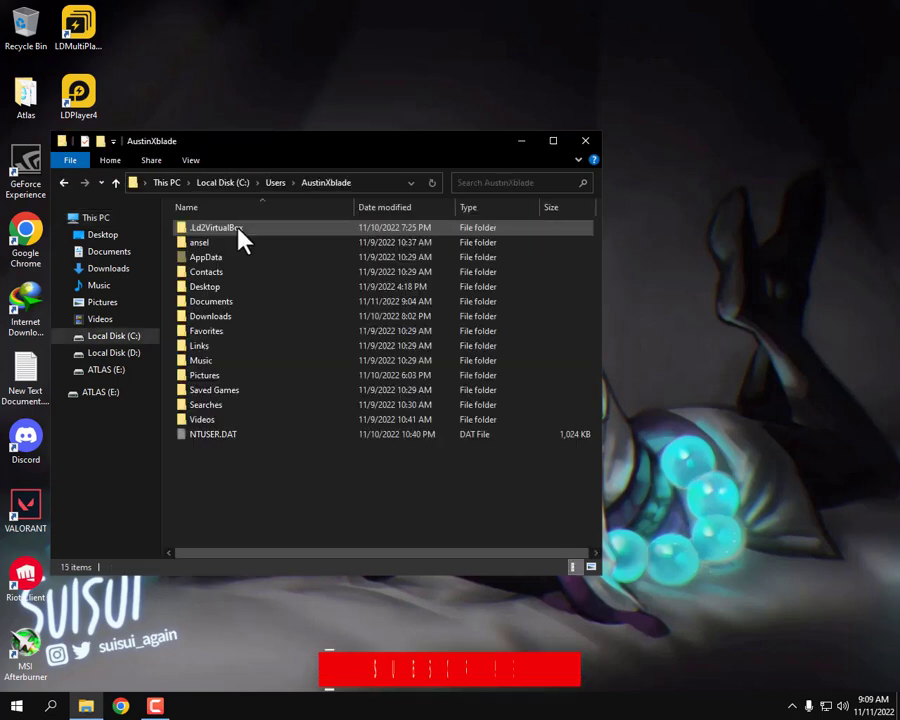
{"action": "left_click", "coordinate": [217, 257]}
{"action": "double_click", "coordinate": [218, 258]}
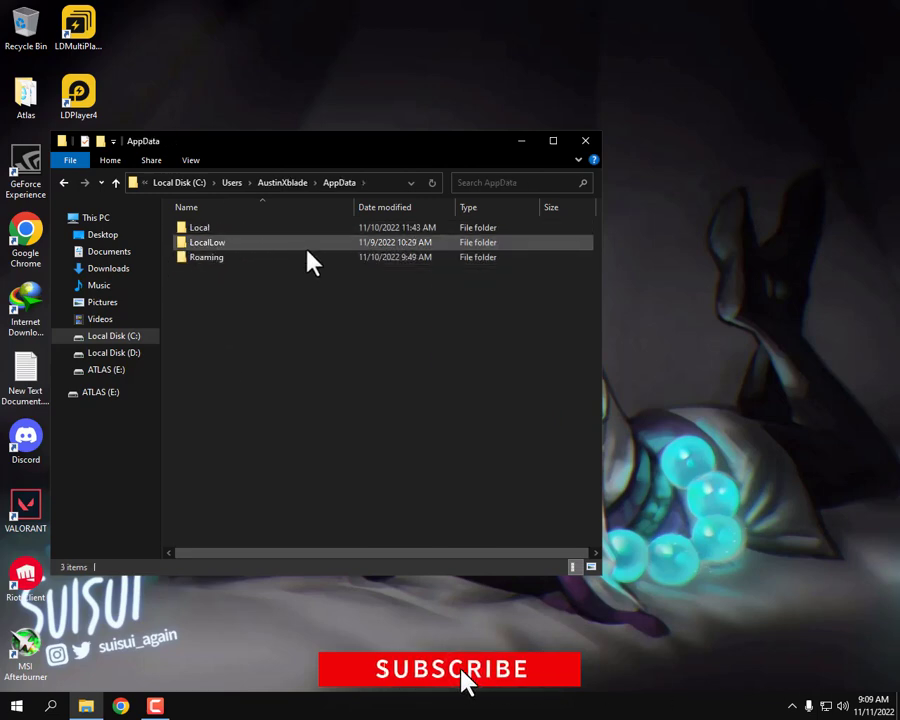
{"action": "double_click", "coordinate": [238, 229]}
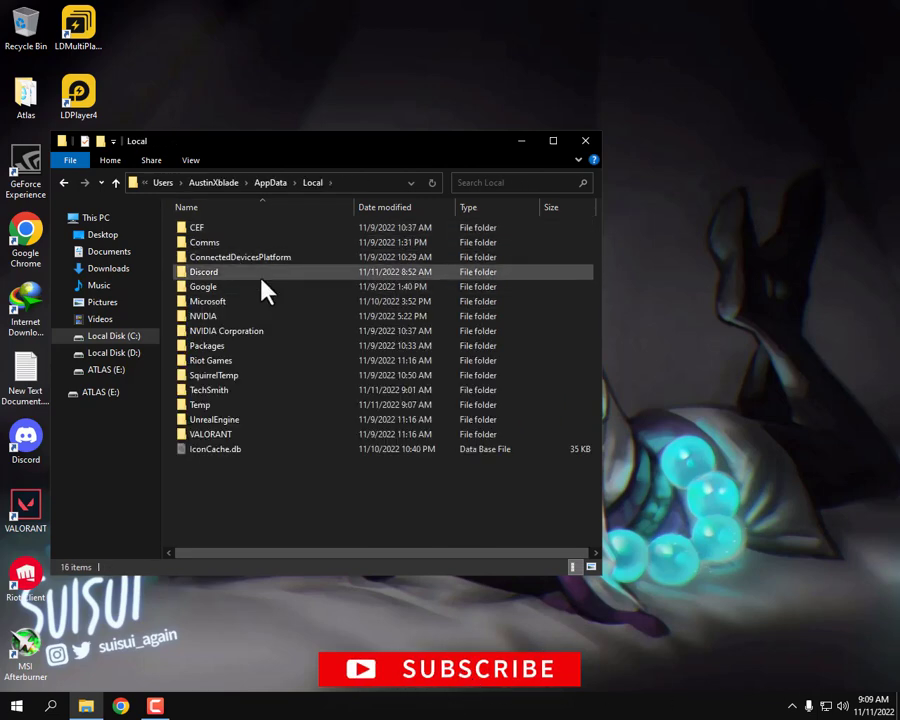
Return to the user's profile folder and go to its AppData folder by adding the folder name to the path
{"action": "left_click", "coordinate": [210, 184]}
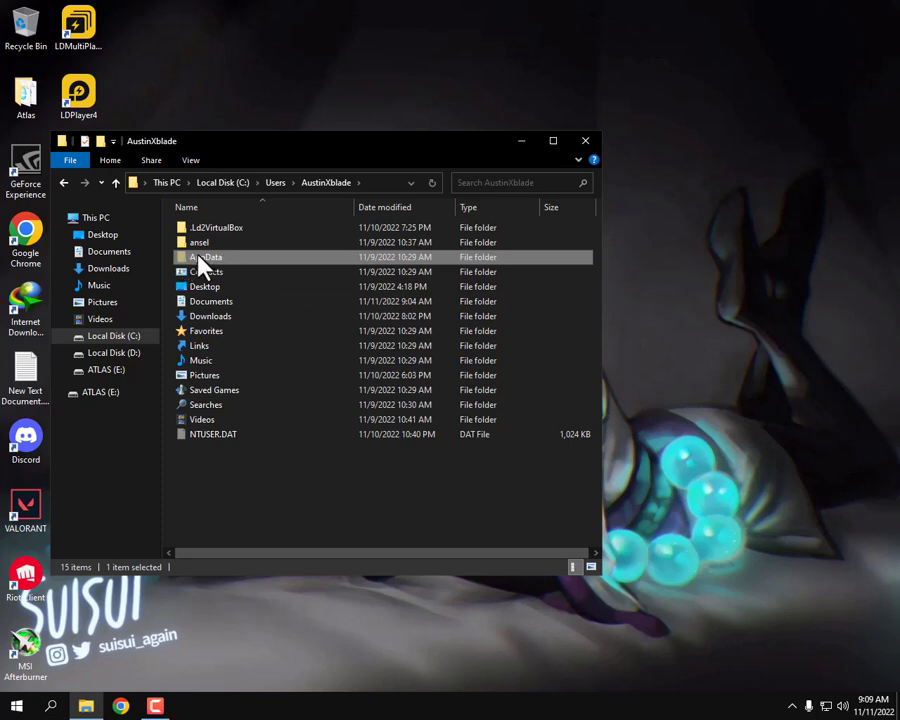
{"action": "left_click", "coordinate": [361, 183]}
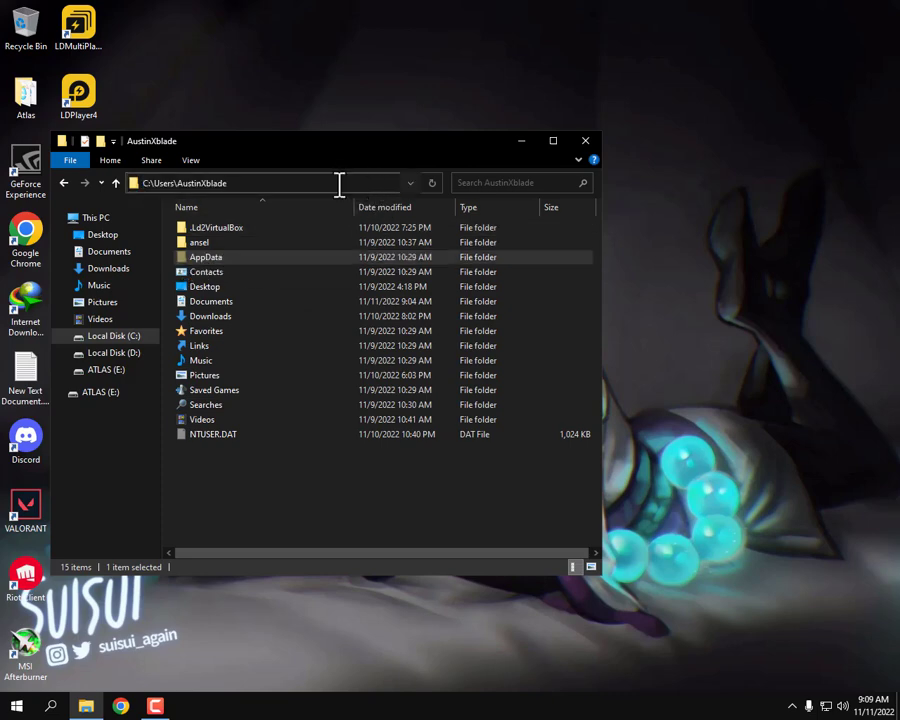
{"action": "type", "text": "\\appda"}
{"action": "key", "text": "Return"}
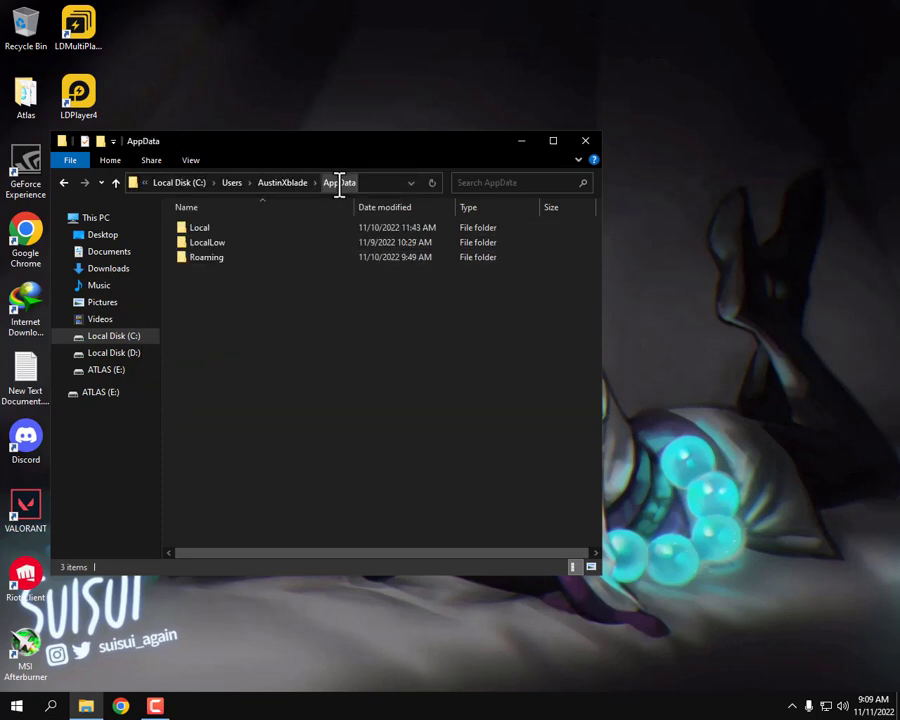
Open the Local folder and browse through VALORANT and Saved to the Config folder
{"action": "double_click", "coordinate": [214, 228]}
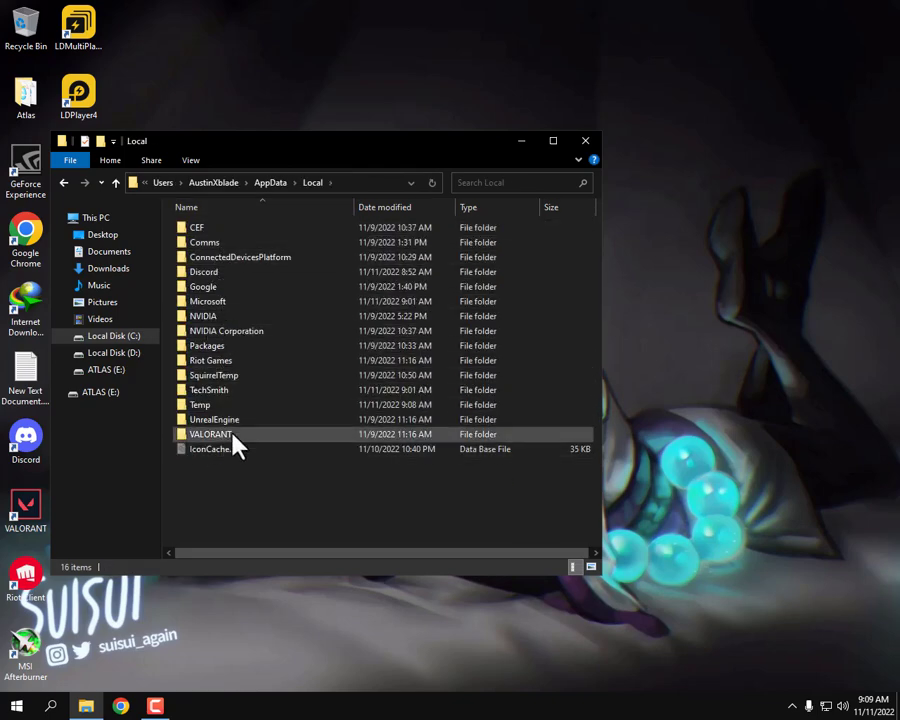
{"action": "double_click", "coordinate": [234, 434]}
{"action": "double_click", "coordinate": [200, 228]}
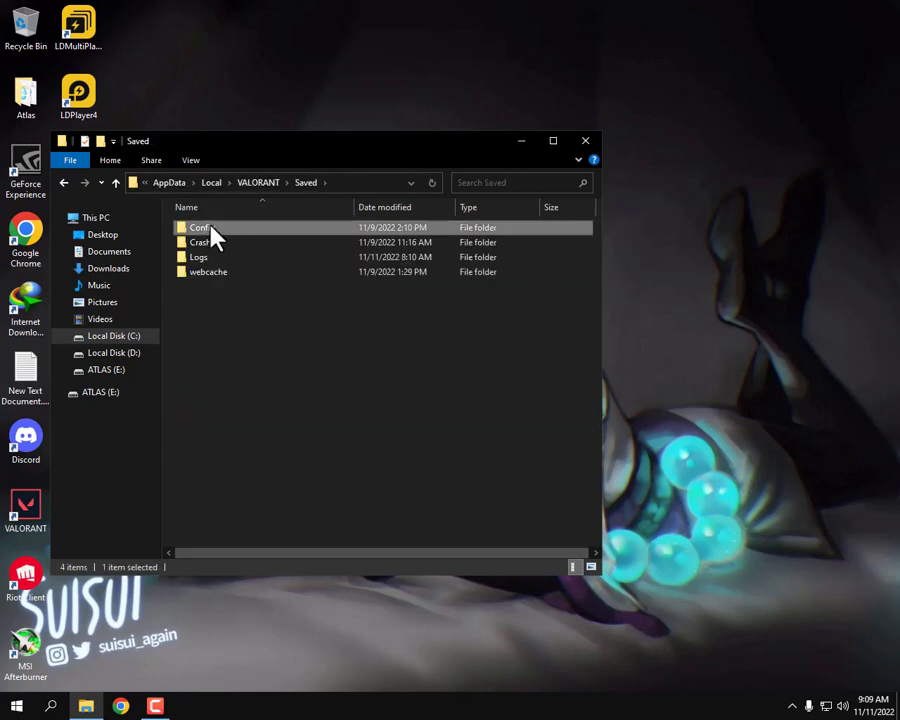
{"action": "double_click", "coordinate": [214, 229]}
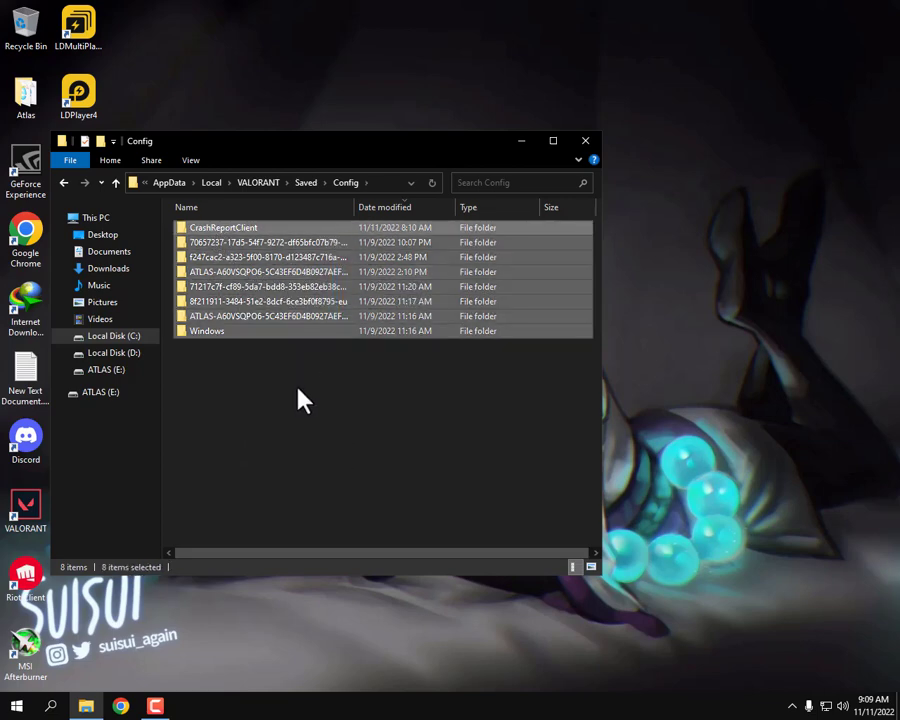
Examine the folders inside Config to work out which one belongs to the most recently used account
{"action": "left_click", "coordinate": [218, 331]}
{"action": "left_click", "coordinate": [218, 320]}
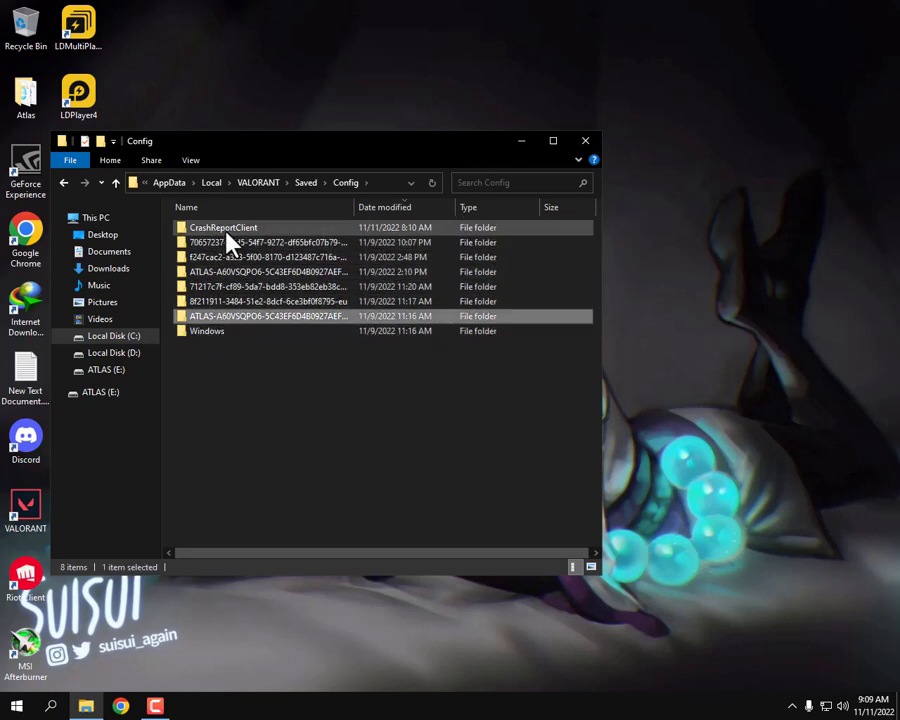
{"action": "left_click", "coordinate": [228, 228]}
{"action": "left_click", "coordinate": [257, 242]}
{"action": "left_click", "coordinate": [255, 257]}
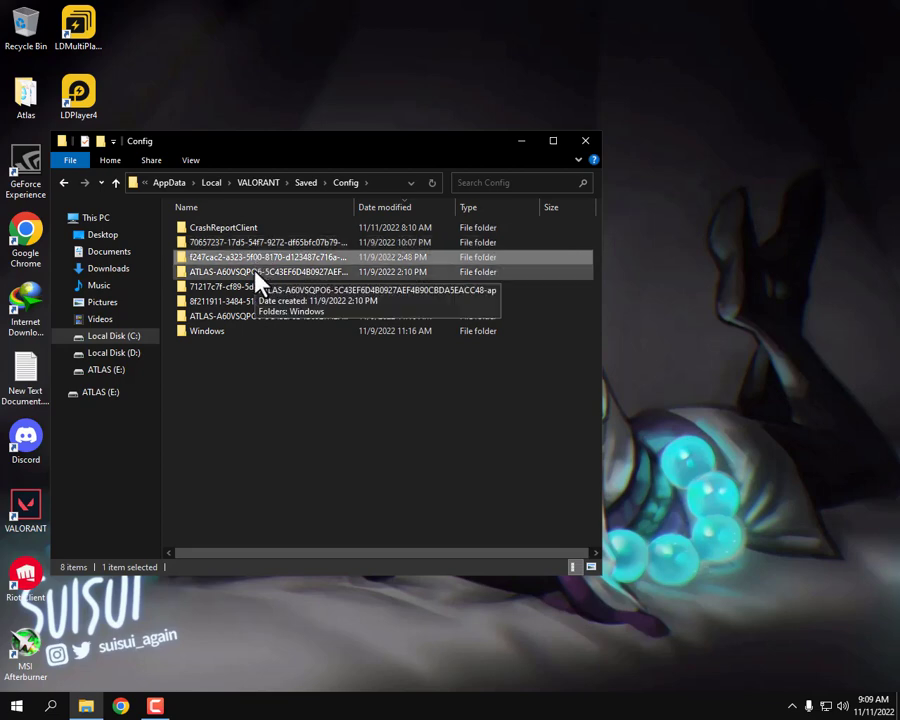
{"action": "left_click", "coordinate": [258, 286]}
{"action": "left_click", "coordinate": [257, 301]}
{"action": "left_click", "coordinate": [257, 301]}
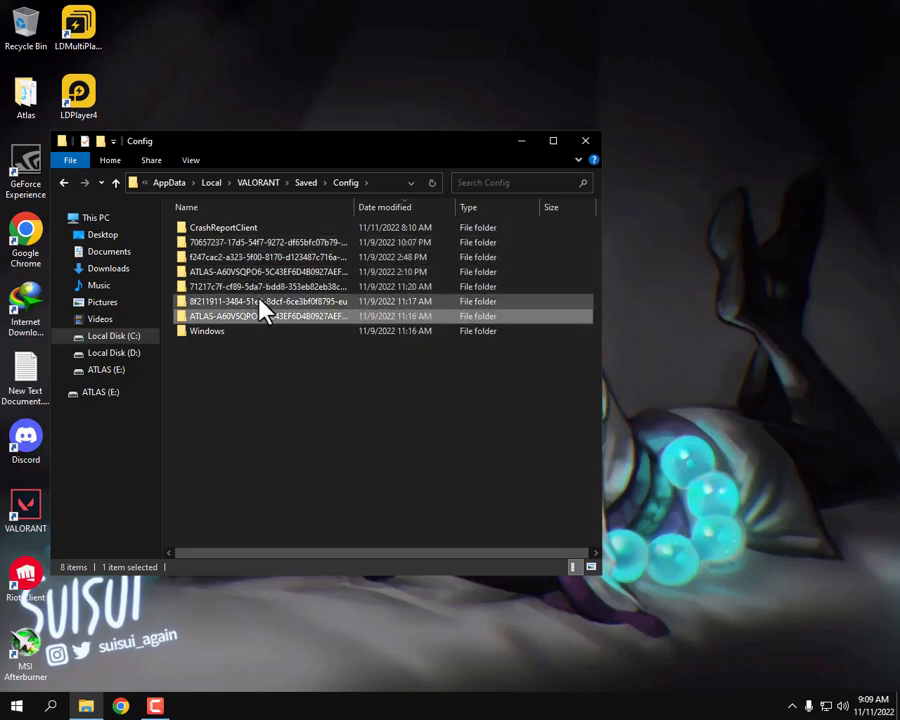
Open the account folder modified 11/9/2022 10:07 PM, enter its Windows folder and open GameUserSettings.ini
{"action": "left_click", "coordinate": [257, 243]}
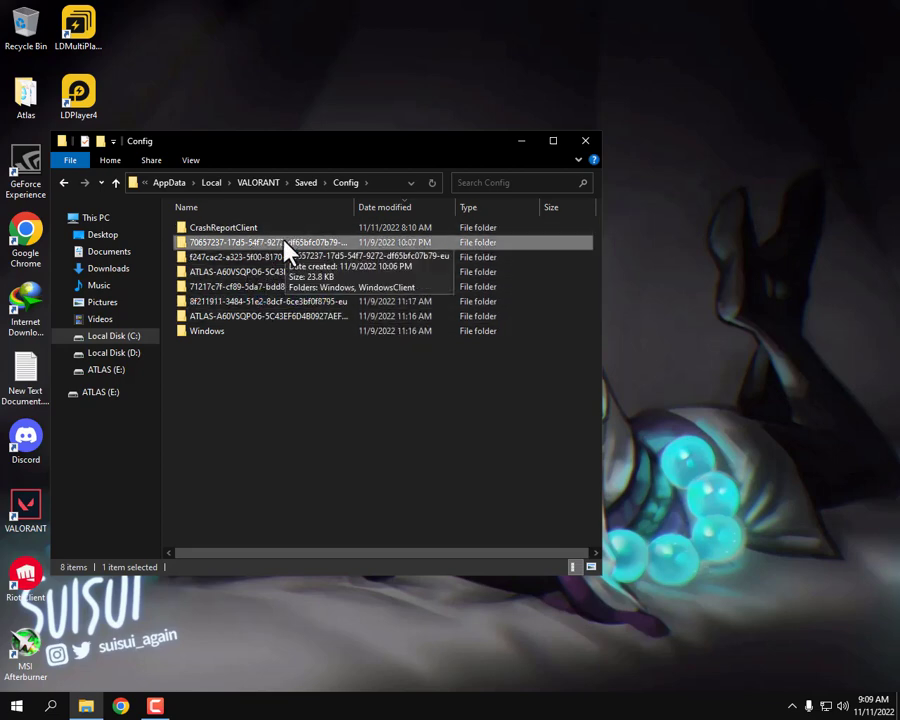
{"action": "double_click", "coordinate": [285, 245]}
{"action": "double_click", "coordinate": [236, 229]}
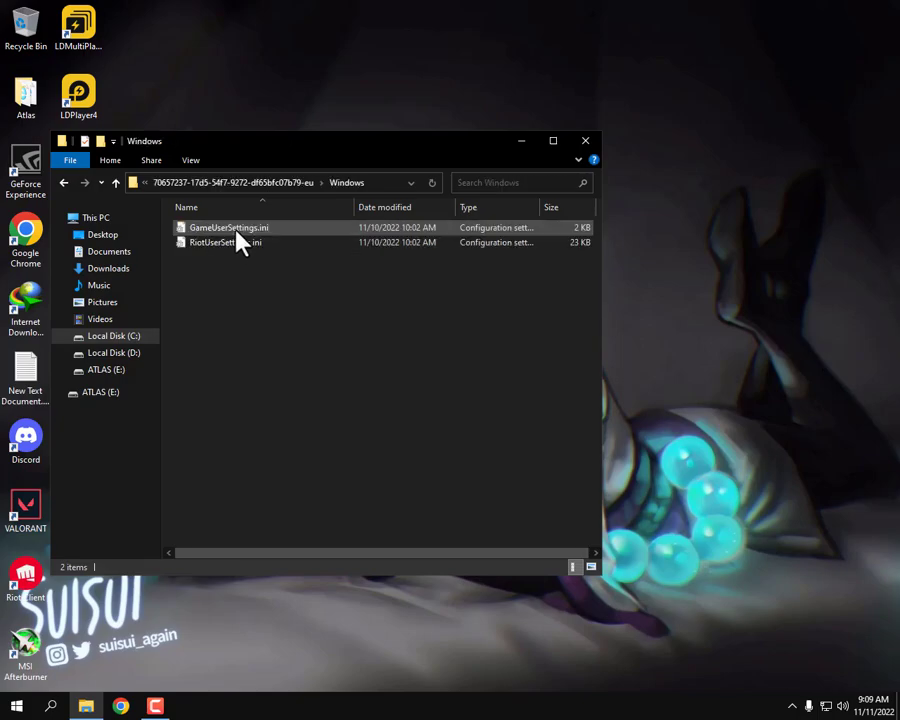
{"action": "double_click", "coordinate": [237, 230]}
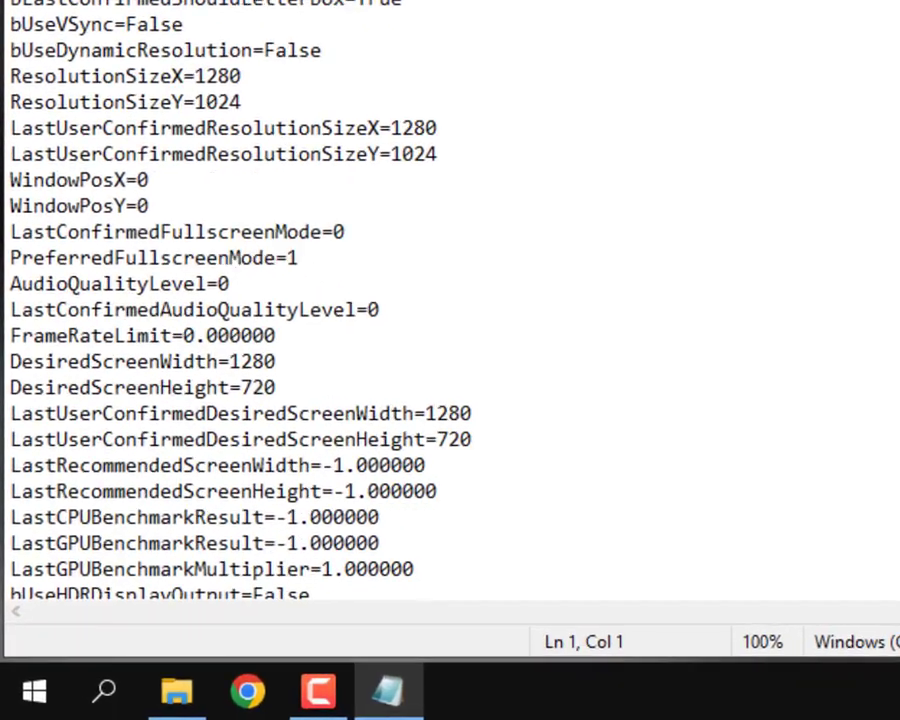
Under ScalabilityGroups, set sg.ResolutionQuality to 70.000000 and sg.AntiAliasingQuality to 0
{"action": "scroll", "coordinate": [424, 432], "scroll_direction": "down", "scroll_amount": 7}
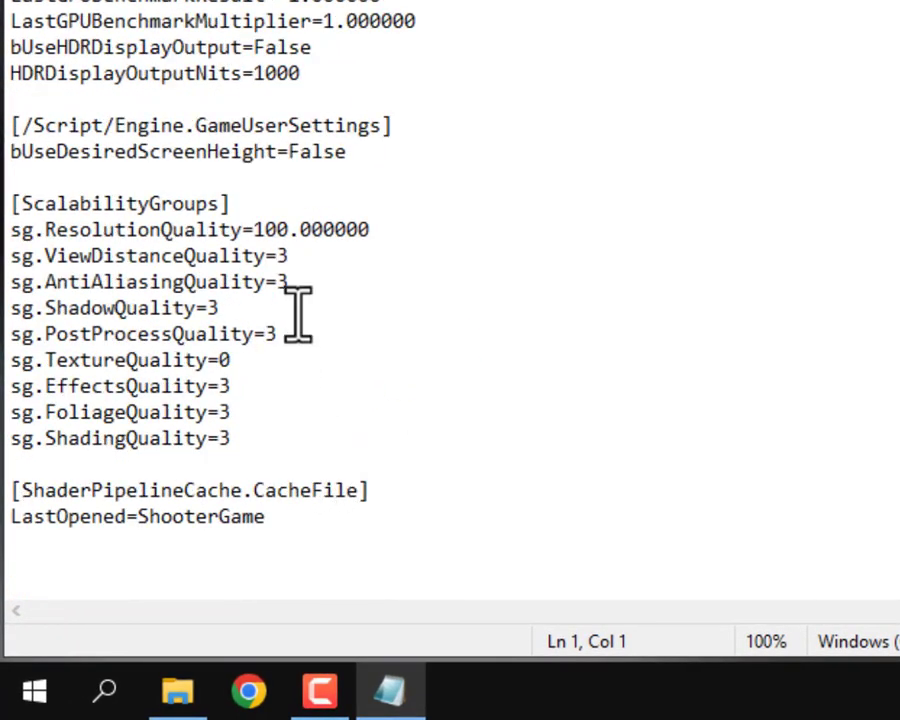
{"action": "left_click_drag", "start_coordinate": [289, 271], "coordinate": [281, 265]}
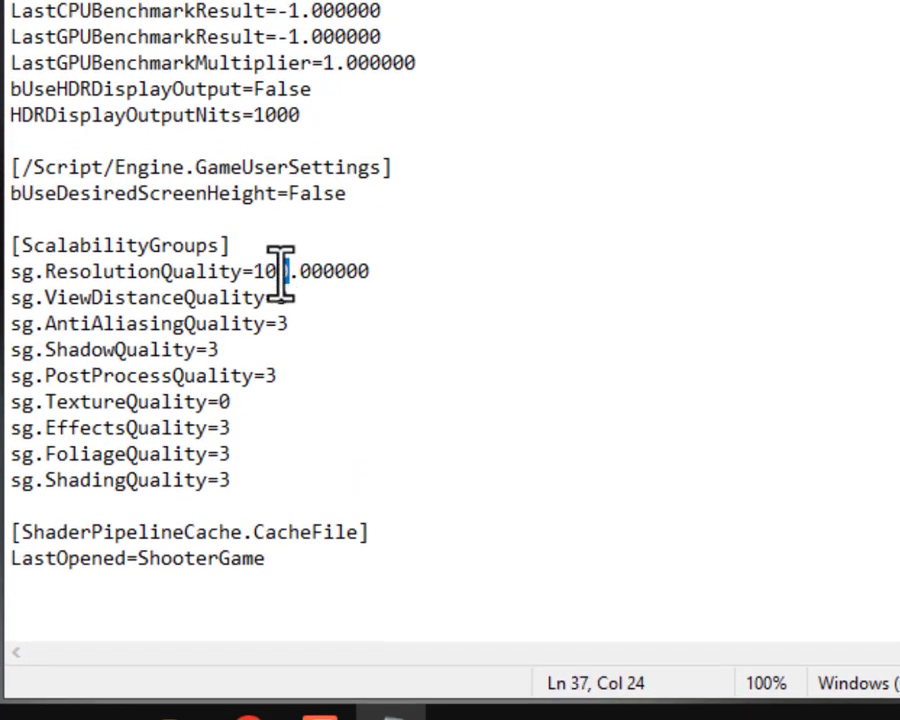
{"action": "type", "text": "7"}
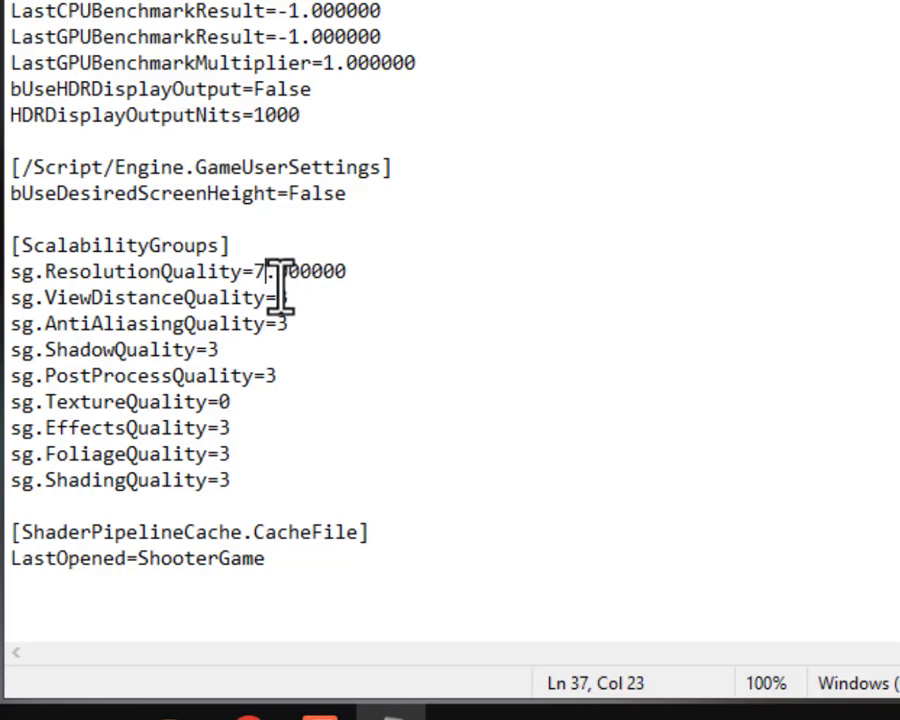
{"action": "left_click_drag", "start_coordinate": [277, 297], "coordinate": [291, 297]}
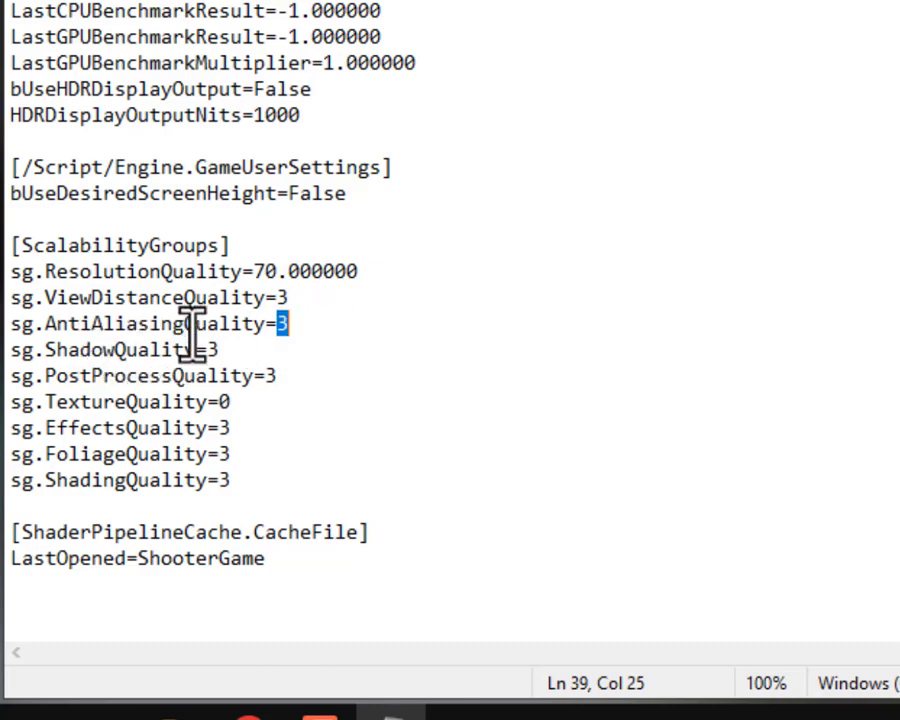
{"action": "type", "text": "0"}
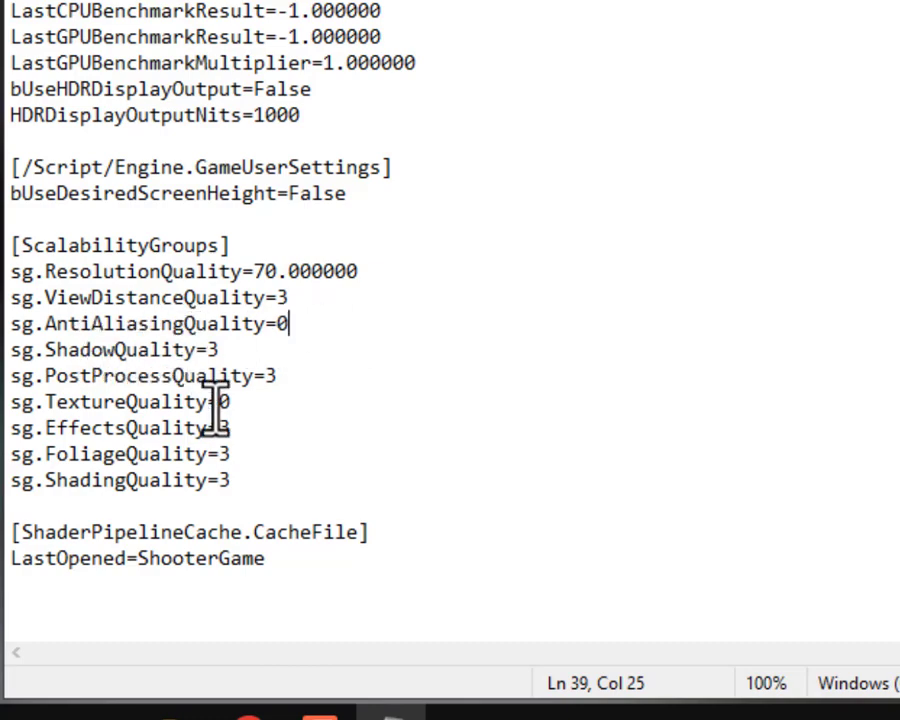
Set sg.ShadowQuality to 0, sg.PostProcessQuality to 1 and sg.EffectsQuality to 0
{"action": "mouse_move", "coordinate": [212, 350]}
{"action": "left_mouse_down"}
{"action": "mouse_move", "coordinate": [222, 350]}
{"action": "mouse_move", "coordinate": [210, 350]}
{"action": "left_mouse_up"}
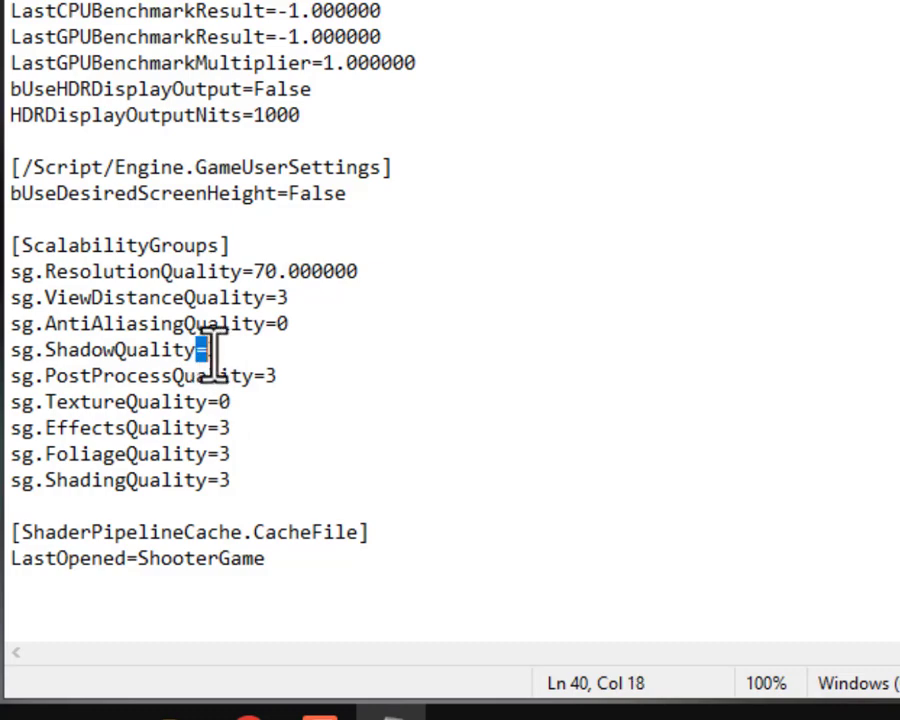
{"action": "key", "text": "BackSpace"}
{"action": "type", "text": "0"}
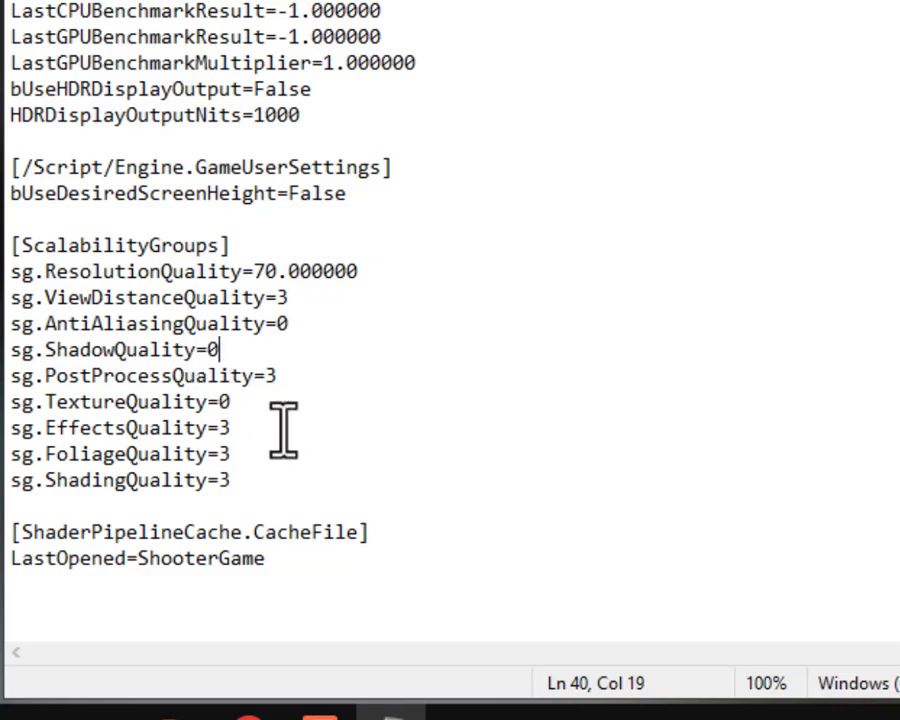
{"action": "double_click", "coordinate": [271, 378]}
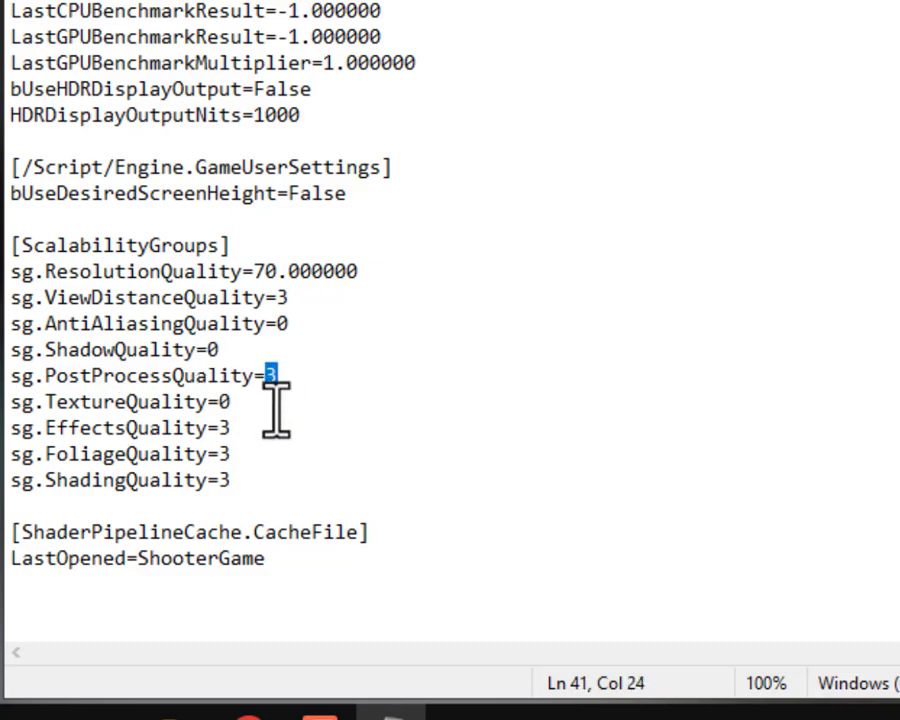
{"action": "type", "text": "1"}
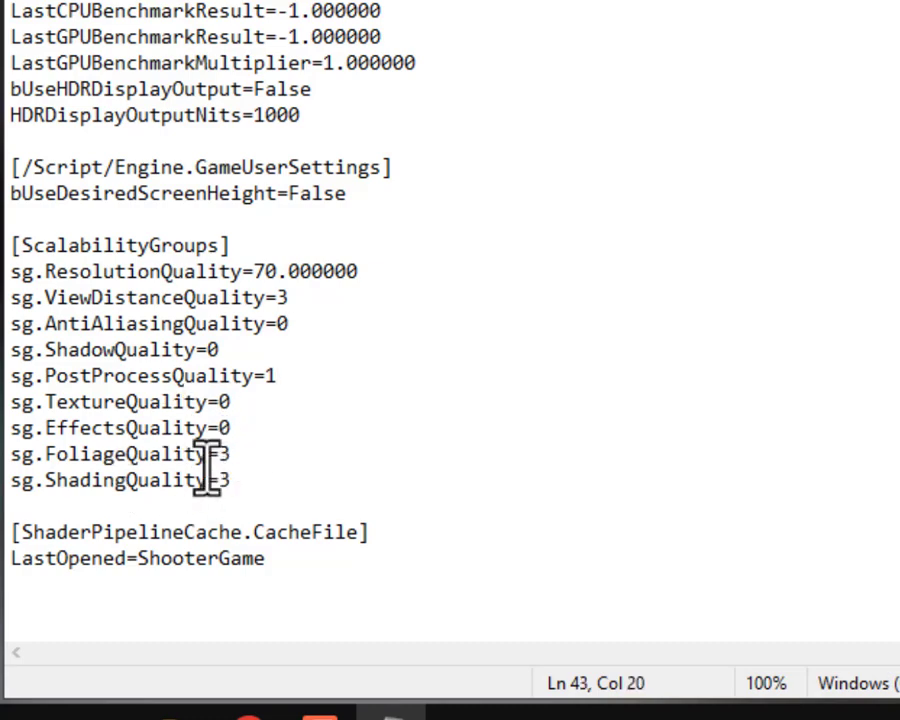
Set sg.FoliageQuality and sg.ShadingQuality to 0
{"action": "left_click_drag", "start_coordinate": [231, 482], "coordinate": [245, 458]}
{"action": "type", "text": "0"}
{"action": "type", "text": "0"}
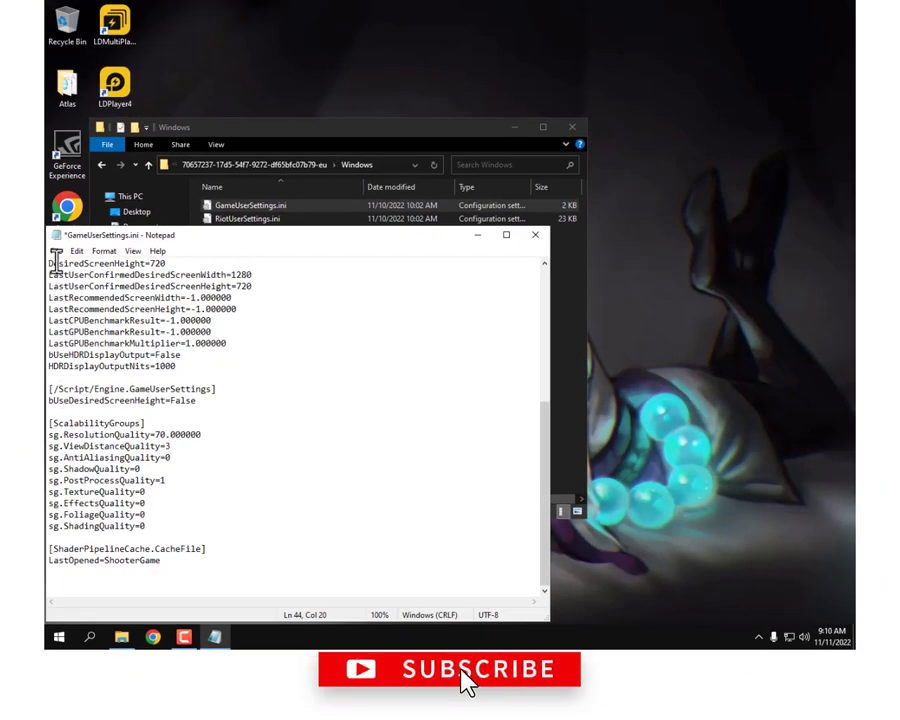
Save the edited GameUserSettings.ini file and close it
{"action": "left_click", "coordinate": [56, 250]}
{"action": "left_click", "coordinate": [78, 305]}
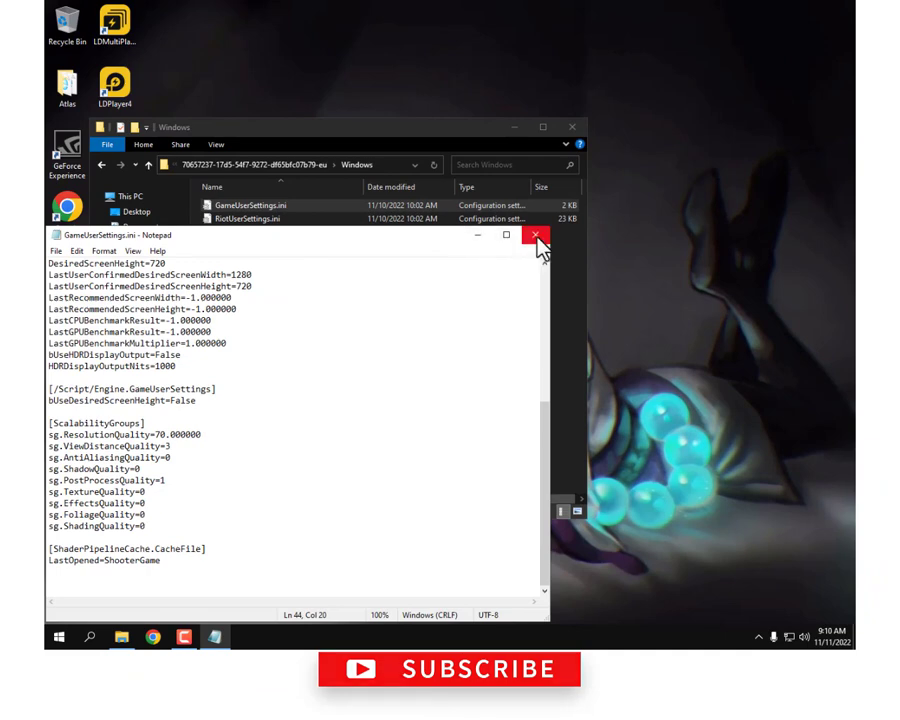
{"action": "left_click", "coordinate": [535, 235]}
Set the GameUserSettings.ini file's attribute to Read-only and apply the change in its properties
{"action": "right_click", "coordinate": [258, 205]}
{"action": "left_click", "coordinate": [296, 427]}
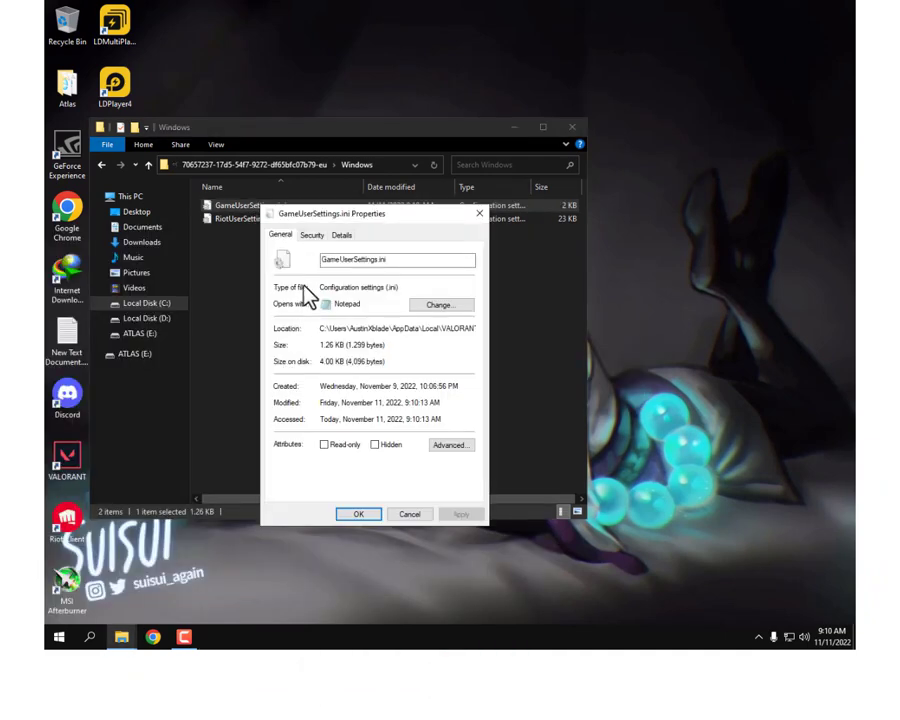
{"action": "left_click", "coordinate": [338, 445]}
{"action": "left_click", "coordinate": [455, 515]}
{"action": "left_click", "coordinate": [376, 515]}
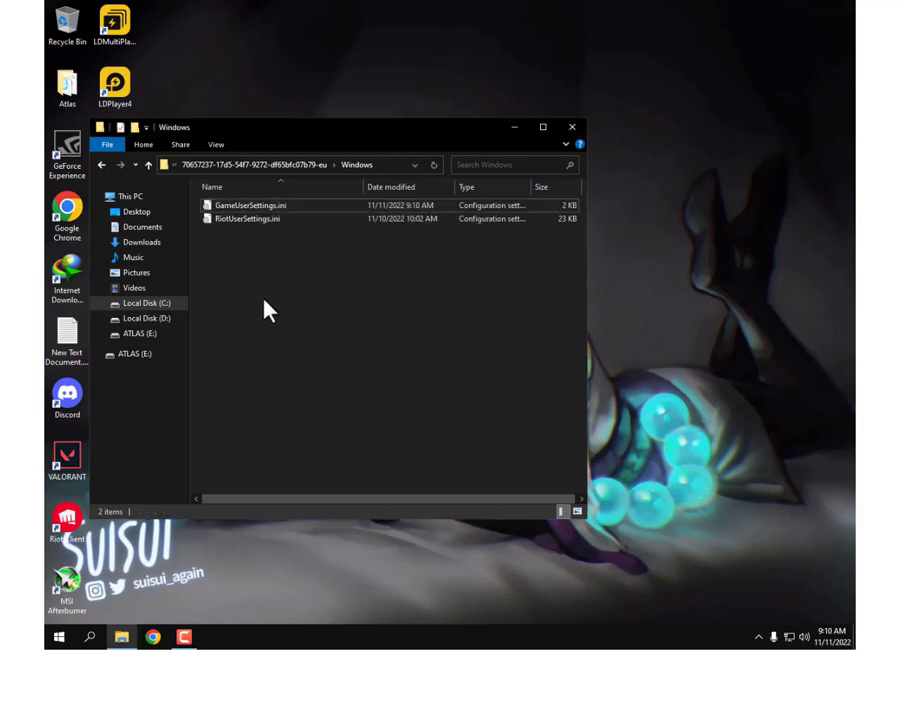
Open GameUserSettings.ini from the Windows folder inside the VALORANT Config folder whose name ends in -ap
{"action": "key", "text": "alt+Left"}
{"action": "key", "text": "alt+Left"}
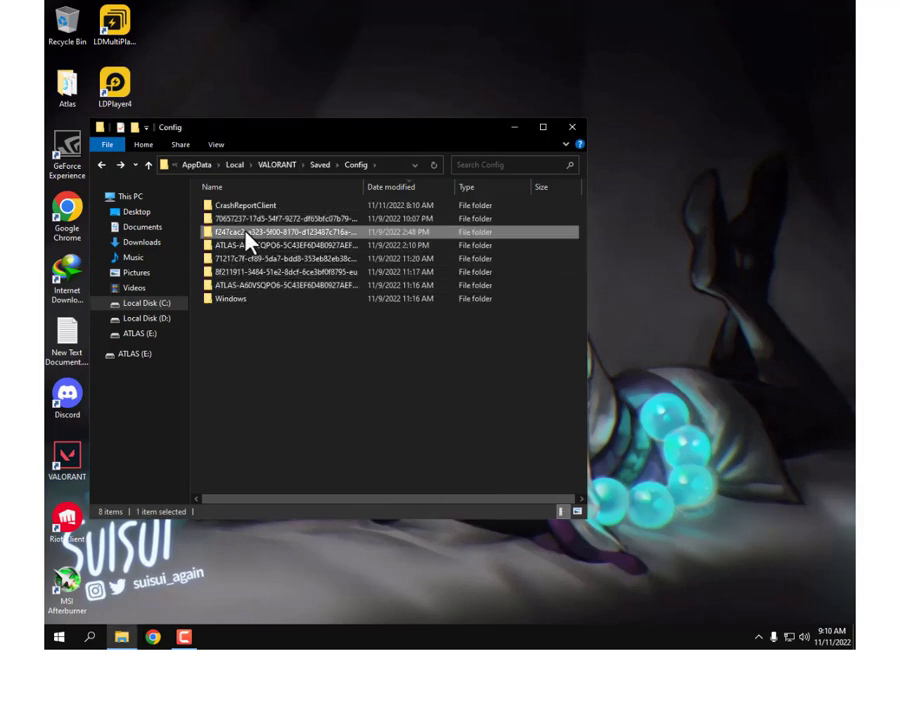
{"action": "double_click", "coordinate": [246, 233]}
{"action": "double_click", "coordinate": [236, 206]}
{"action": "double_click", "coordinate": [240, 207]}
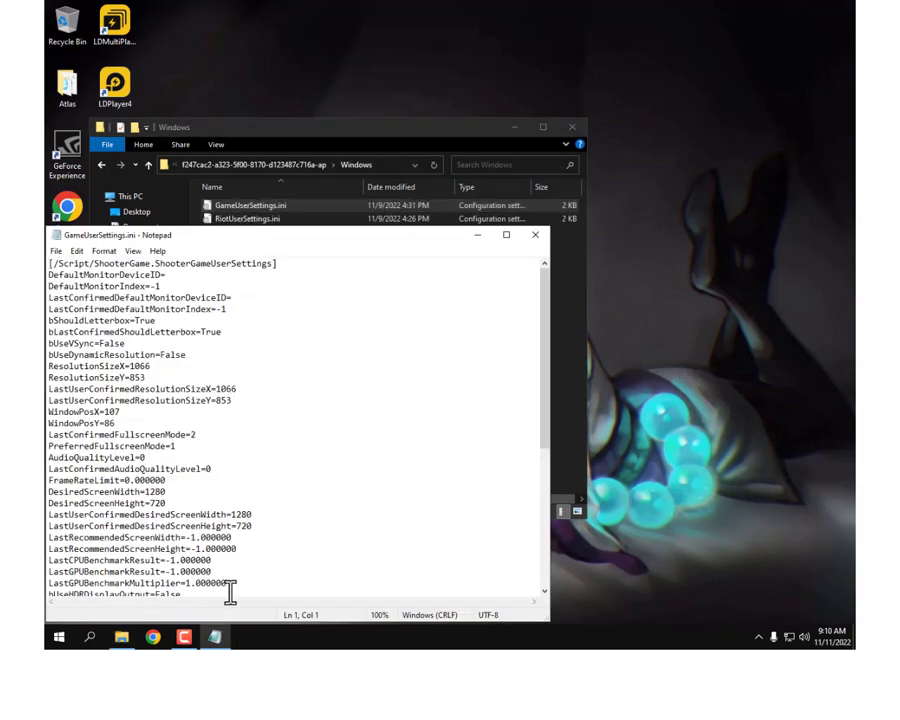
Set sg.ShadowQuality to 1 under ScalabilityGroups in this GameUserSettings.ini, then save and close the file
{"action": "scroll", "coordinate": [182, 505], "scroll_direction": "down", "scroll_amount": 7}
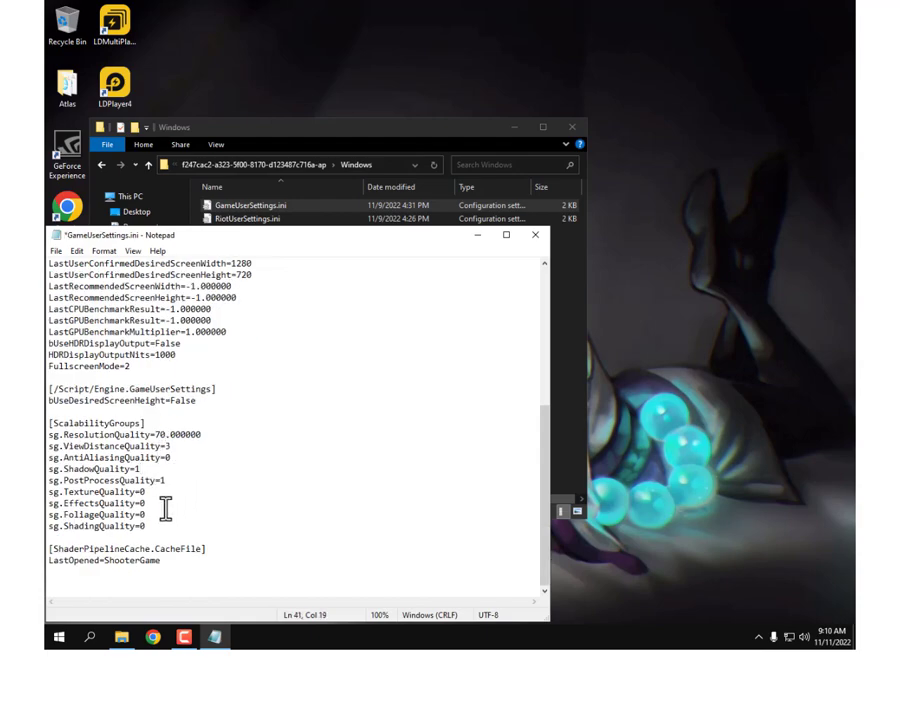
{"action": "left_click", "coordinate": [57, 251]}
{"action": "left_click", "coordinate": [76, 306]}
{"action": "left_click", "coordinate": [537, 235]}
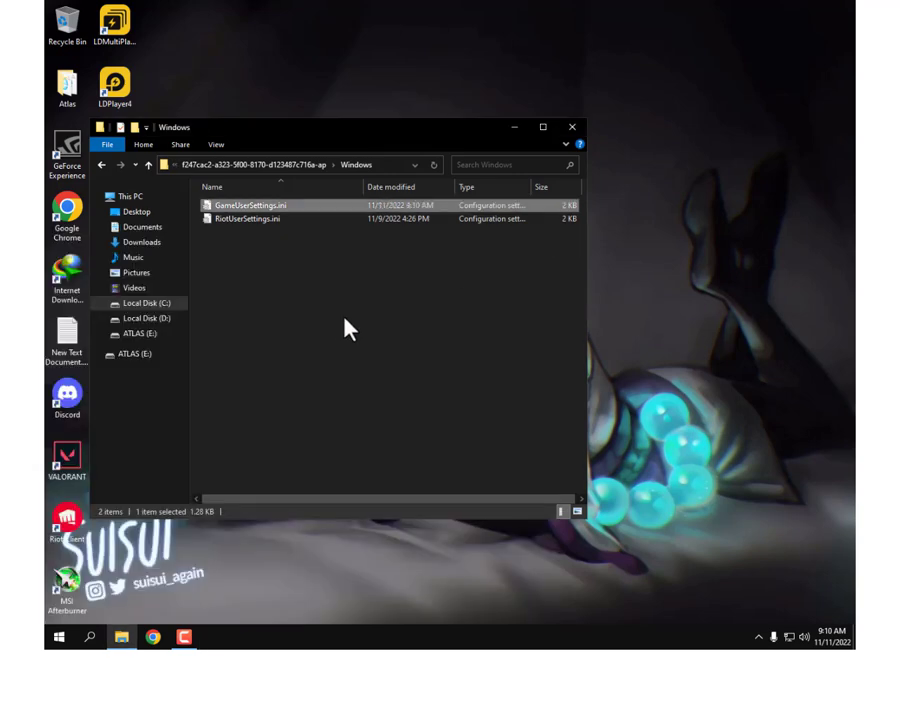
Go back out of the -ap configuration folder and close the File Explorer window
{"action": "key", "text": "BackSpace"}
{"action": "key", "text": "BackSpace"}
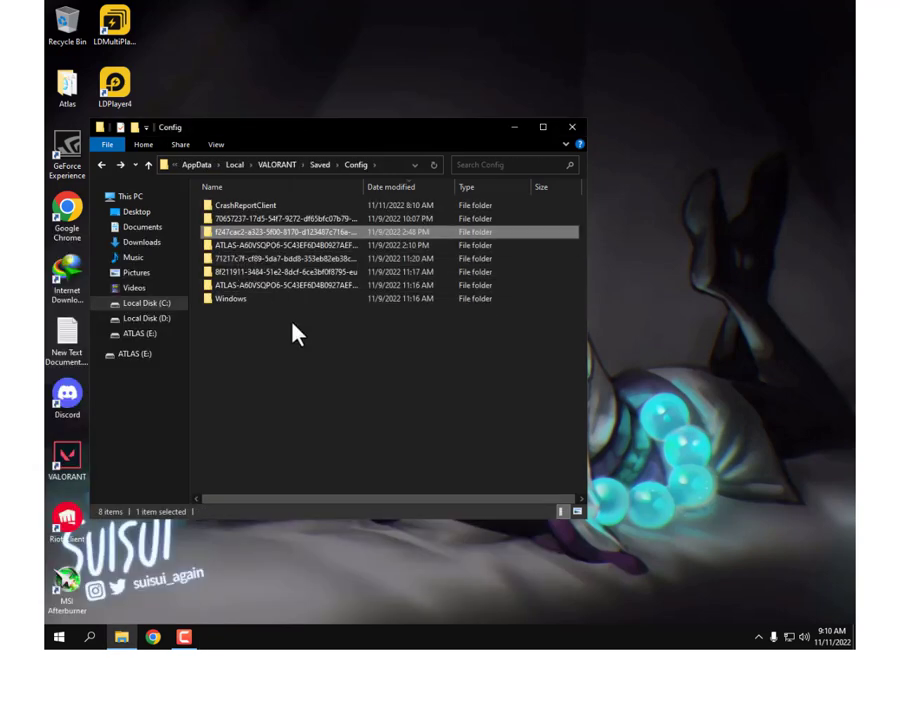
{"action": "key", "text": "BackSpace"}
{"action": "left_click", "coordinate": [572, 127]}
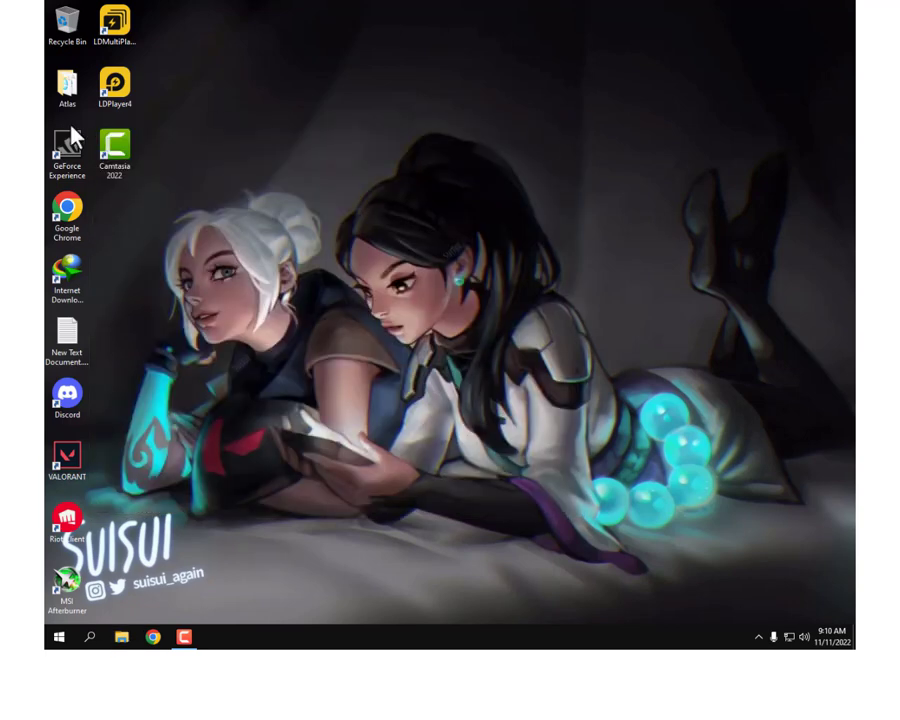
Open the live folder of the VALORANT installation at C:\Riot Games\VALORANT\live in File Explorer
{"action": "left_click", "coordinate": [121, 636]}
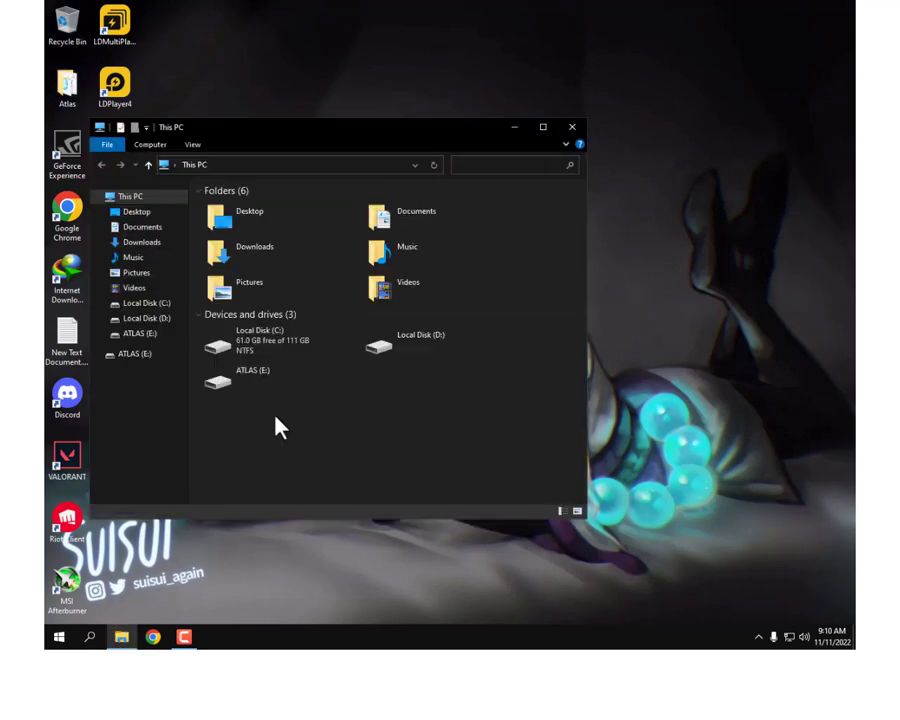
{"action": "left_click", "coordinate": [300, 340]}
{"action": "double_click", "coordinate": [300, 340]}
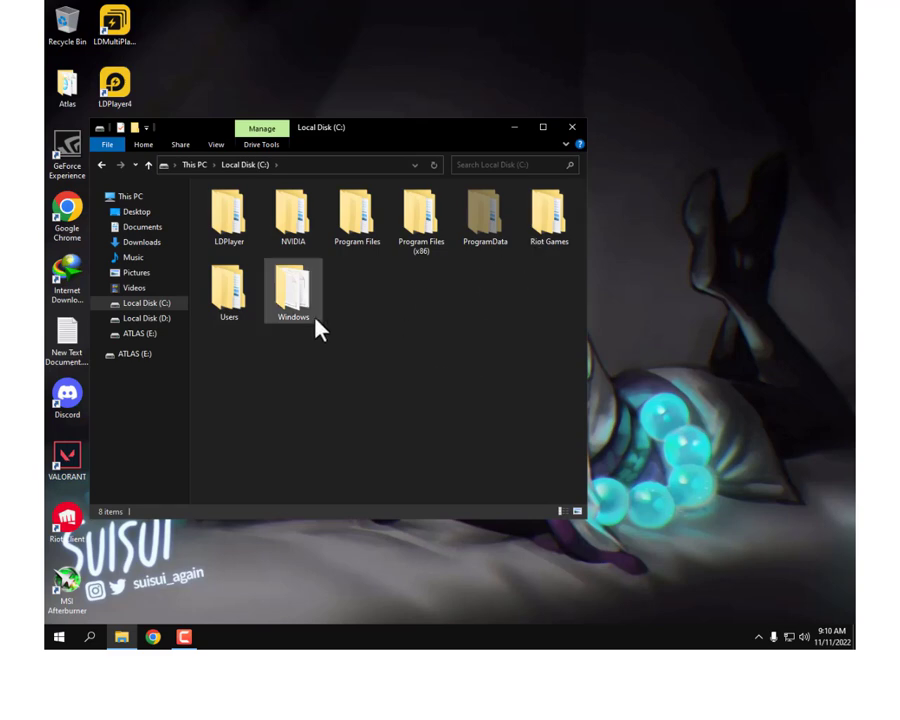
{"action": "left_click", "coordinate": [548, 236]}
{"action": "double_click", "coordinate": [548, 236]}
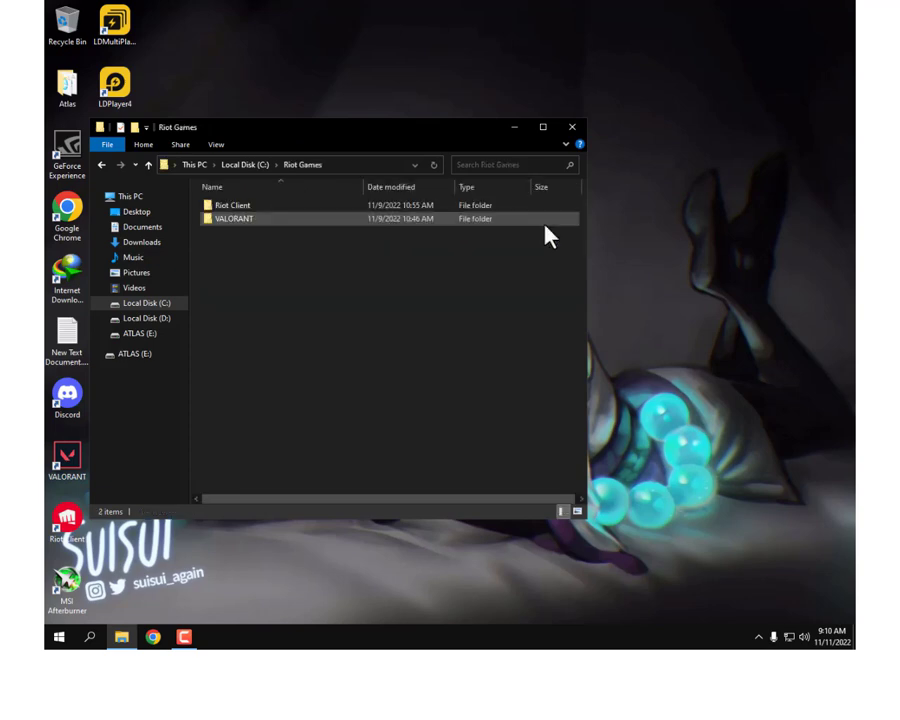
{"action": "double_click", "coordinate": [228, 218]}
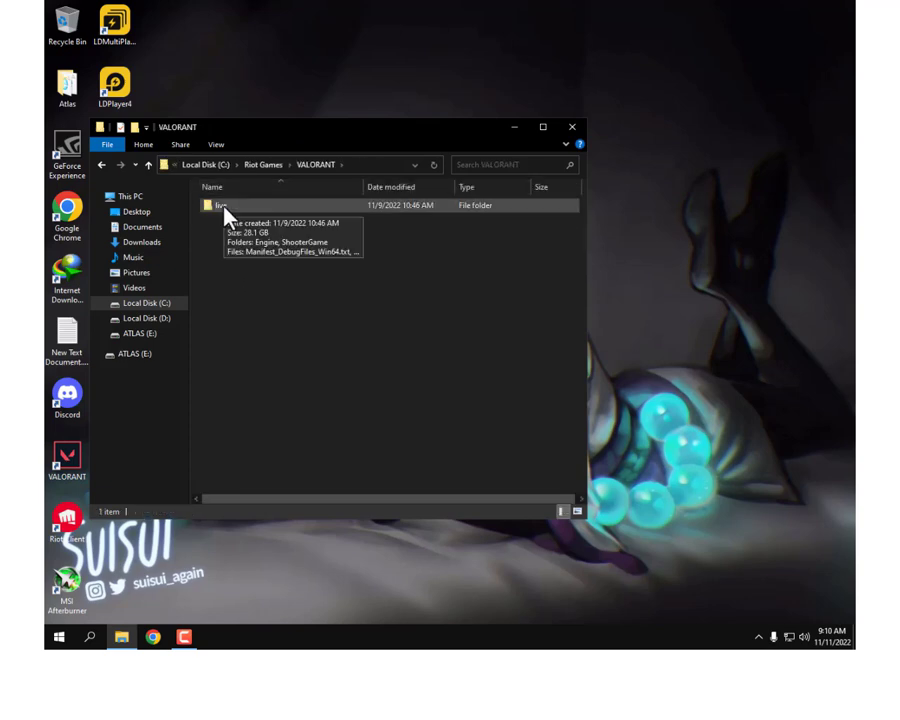
{"action": "double_click", "coordinate": [224, 207]}
Disable fullscreen optimizations in the compatibility properties of VALORANT.exe, apply the change and close the folder window
{"action": "left_click", "coordinate": [244, 261]}
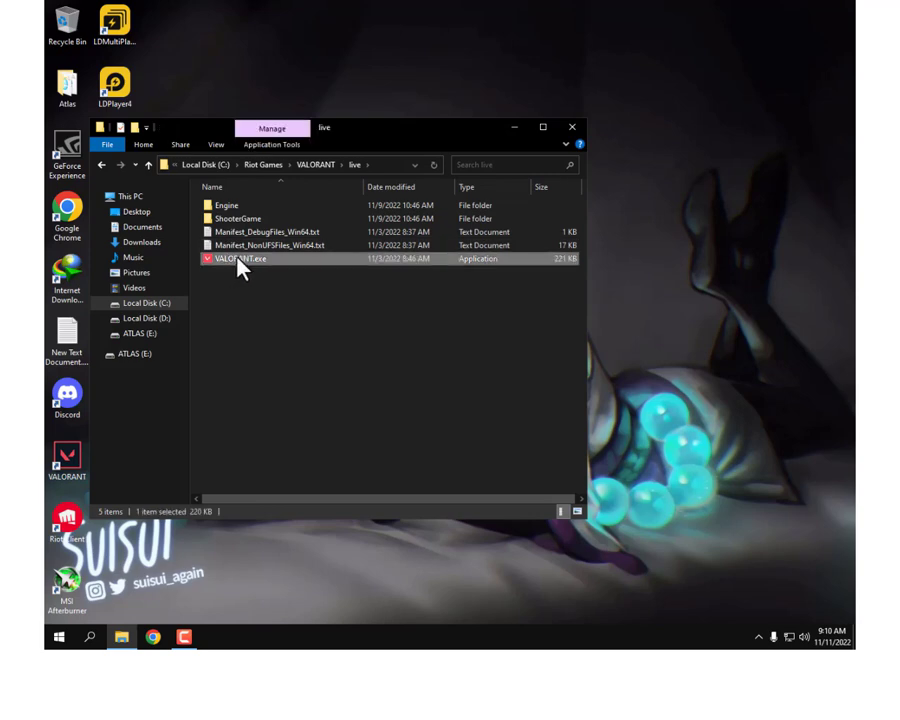
{"action": "right_click", "coordinate": [239, 259]}
{"action": "left_click", "coordinate": [302, 510]}
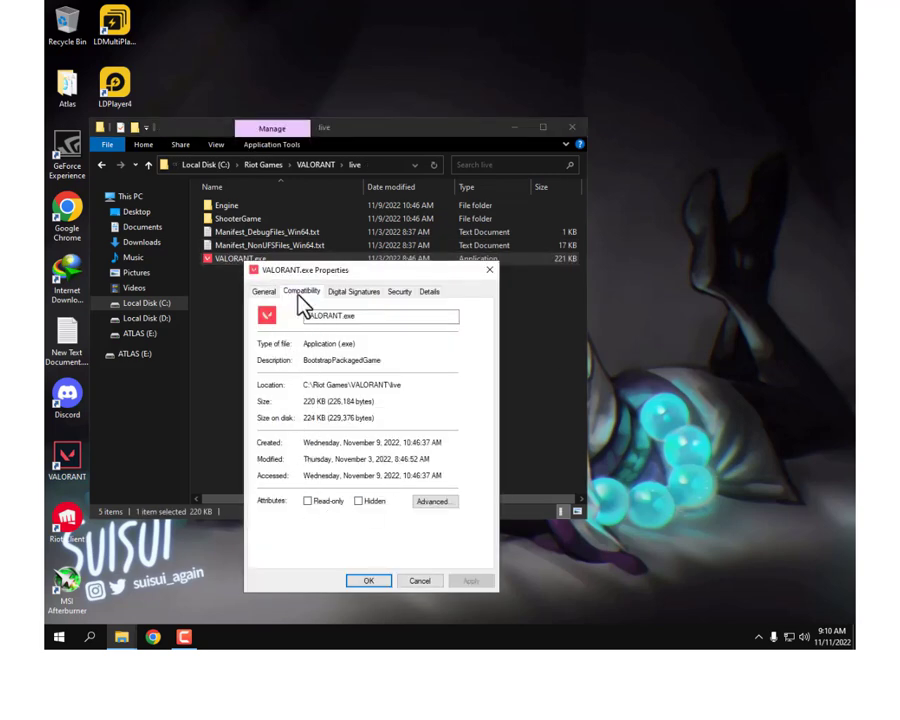
{"action": "left_click", "coordinate": [301, 292]}
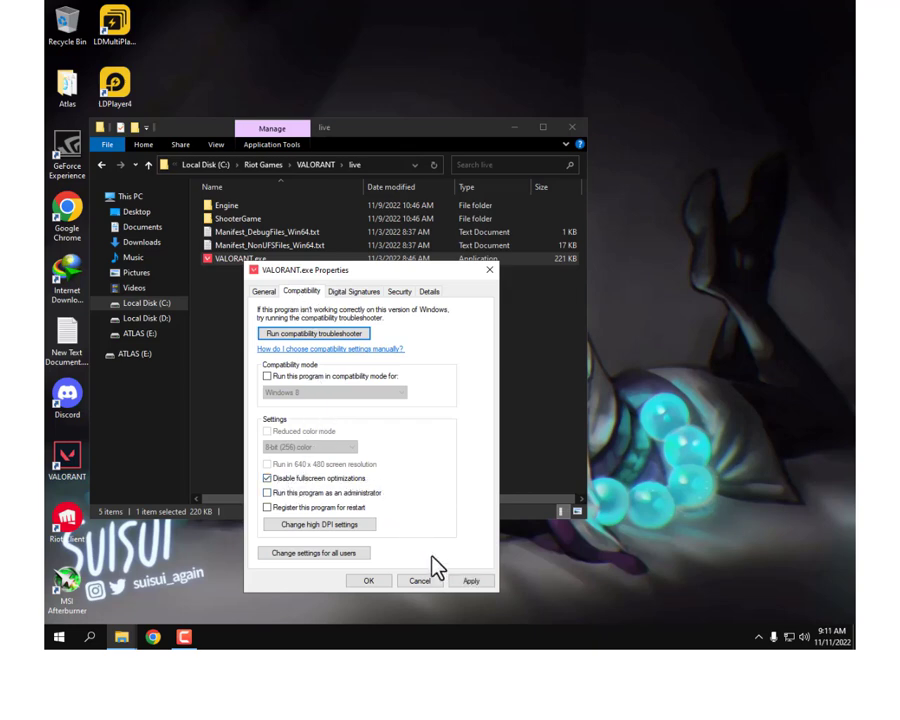
{"action": "left_click", "coordinate": [470, 581]}
{"action": "left_click", "coordinate": [366, 582]}
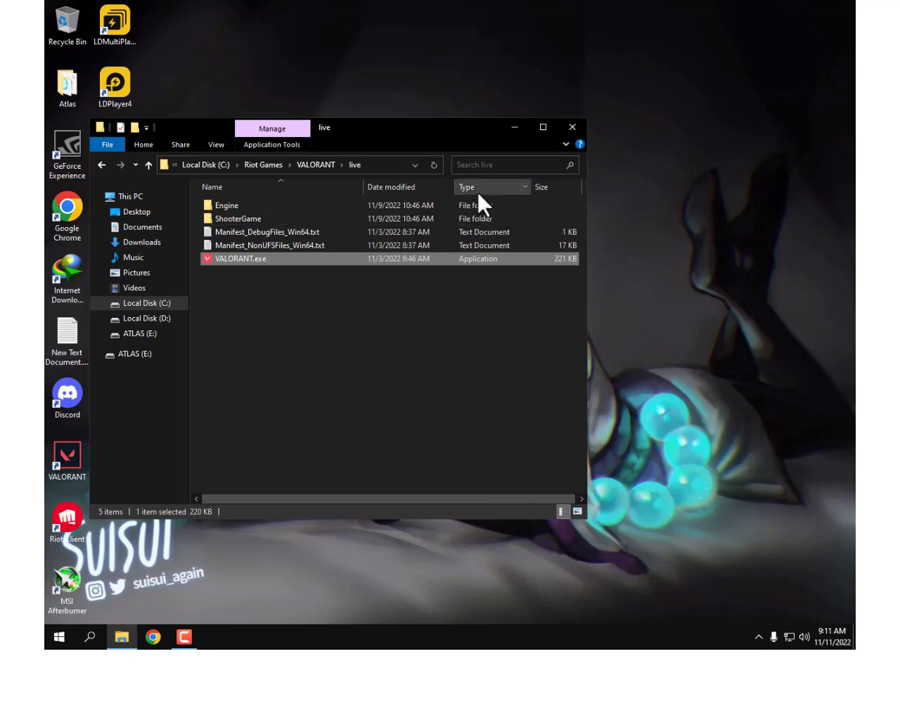
{"action": "left_click", "coordinate": [407, 342]}
{"action": "left_click", "coordinate": [572, 128]}
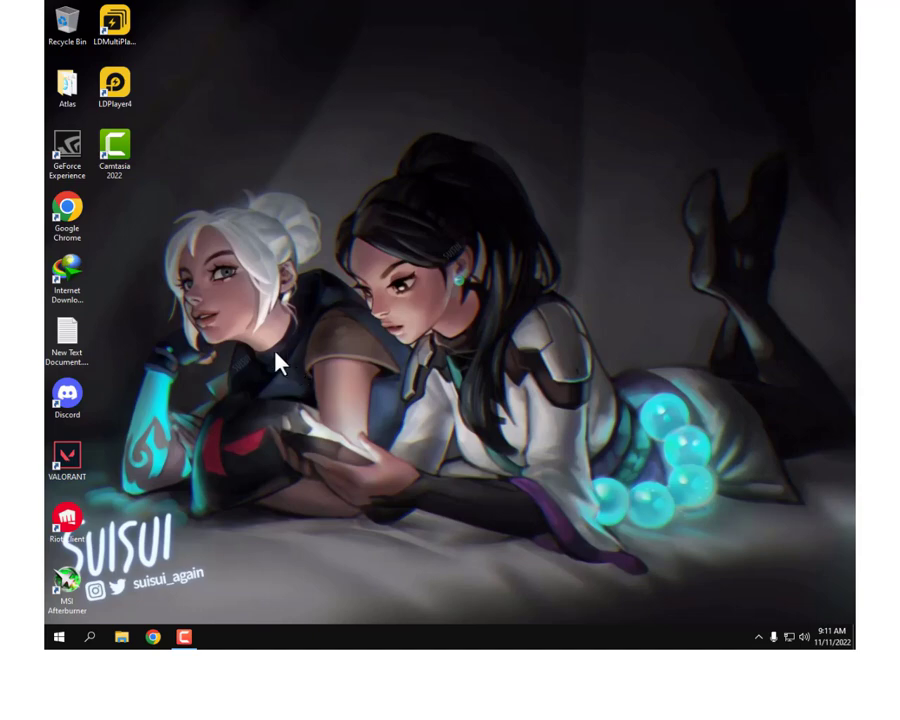
In NVIDIA Control Panel, set the preference for 3D image settings with preview to Performance and apply it
{"action": "right_click", "coordinate": [322, 230]}
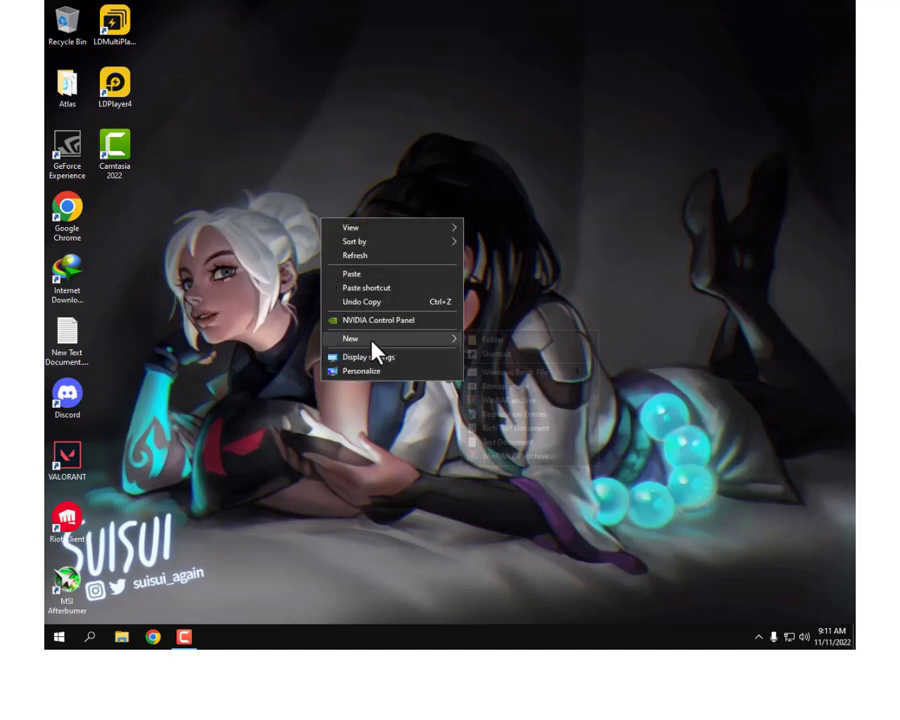
{"action": "left_click", "coordinate": [402, 325]}
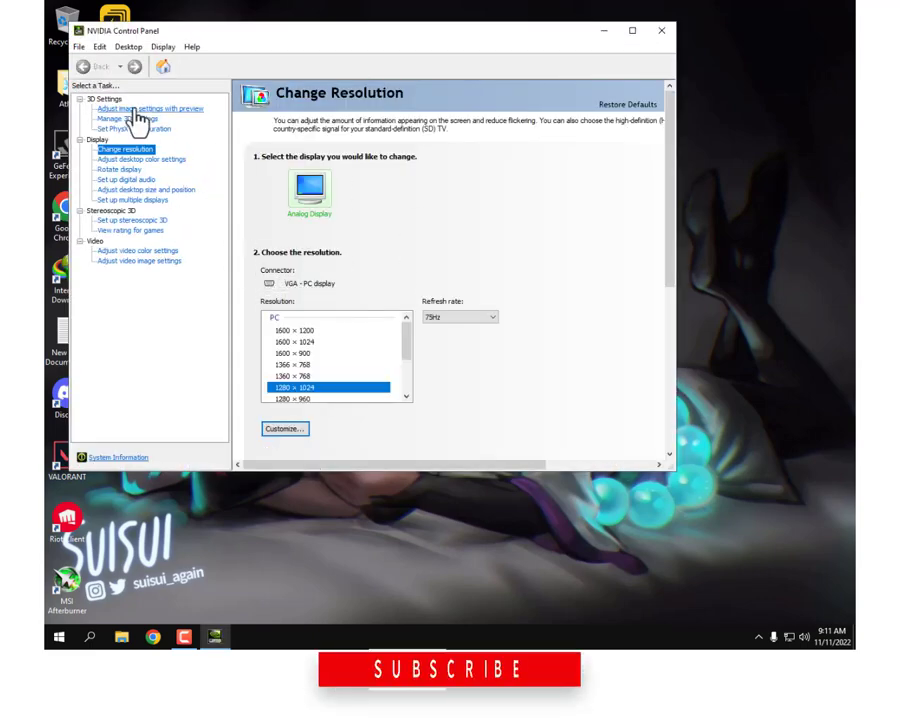
{"action": "left_click", "coordinate": [152, 109]}
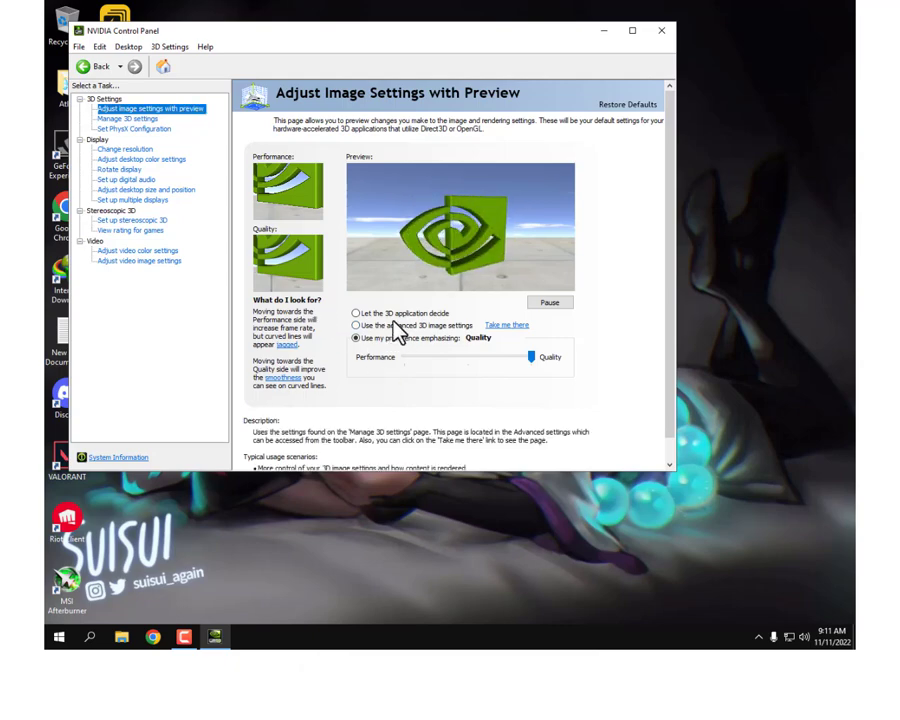
{"action": "left_click_drag", "start_coordinate": [528, 356], "coordinate": [404, 358]}
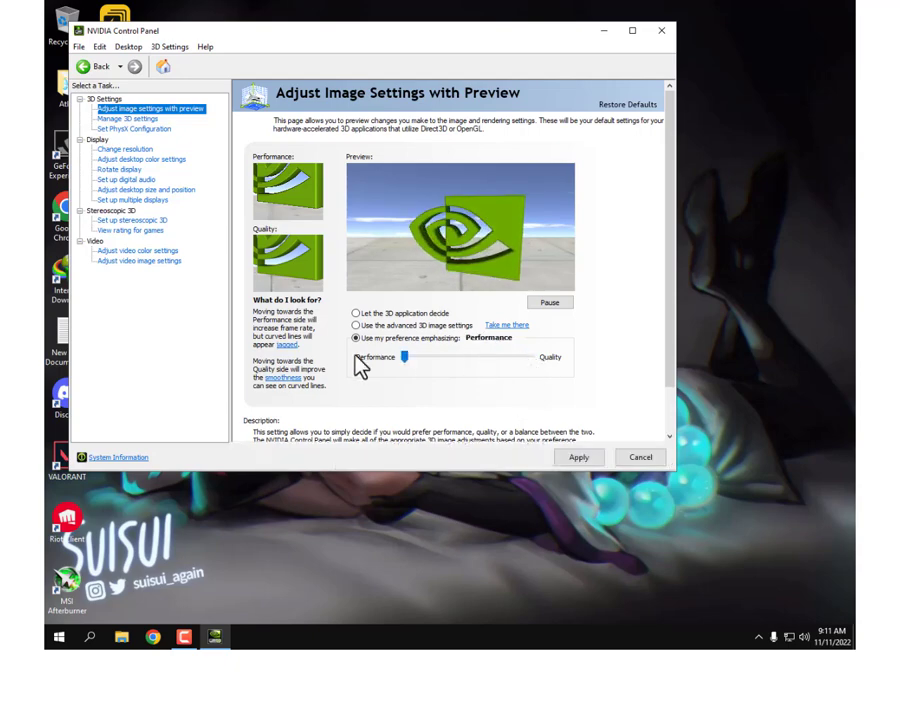
{"action": "left_click", "coordinate": [578, 458]}
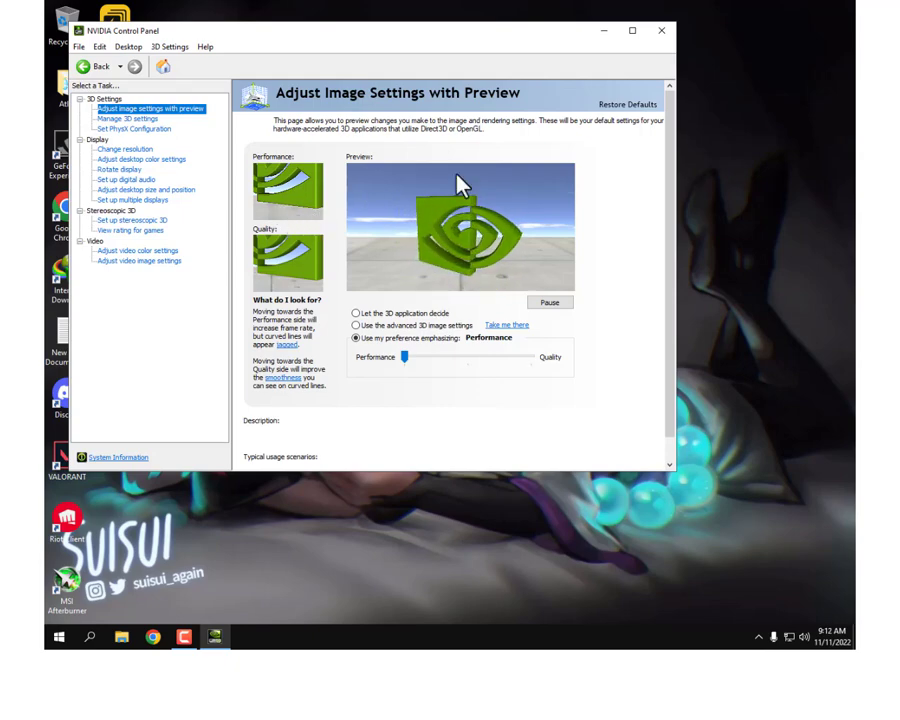
{"action": "left_click", "coordinate": [129, 151]}
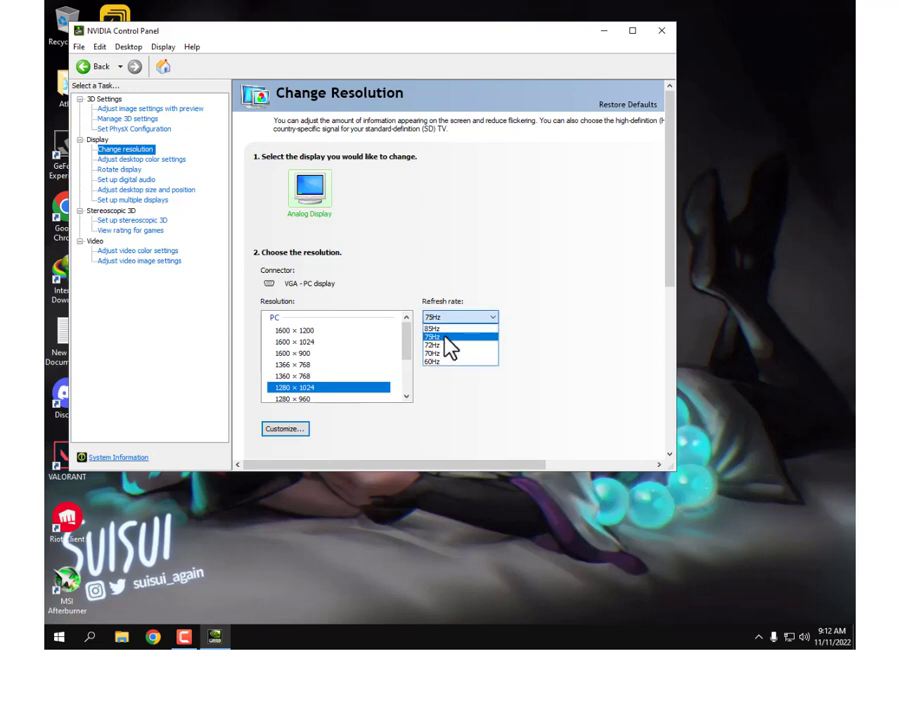
{"action": "left_click", "coordinate": [441, 338]}
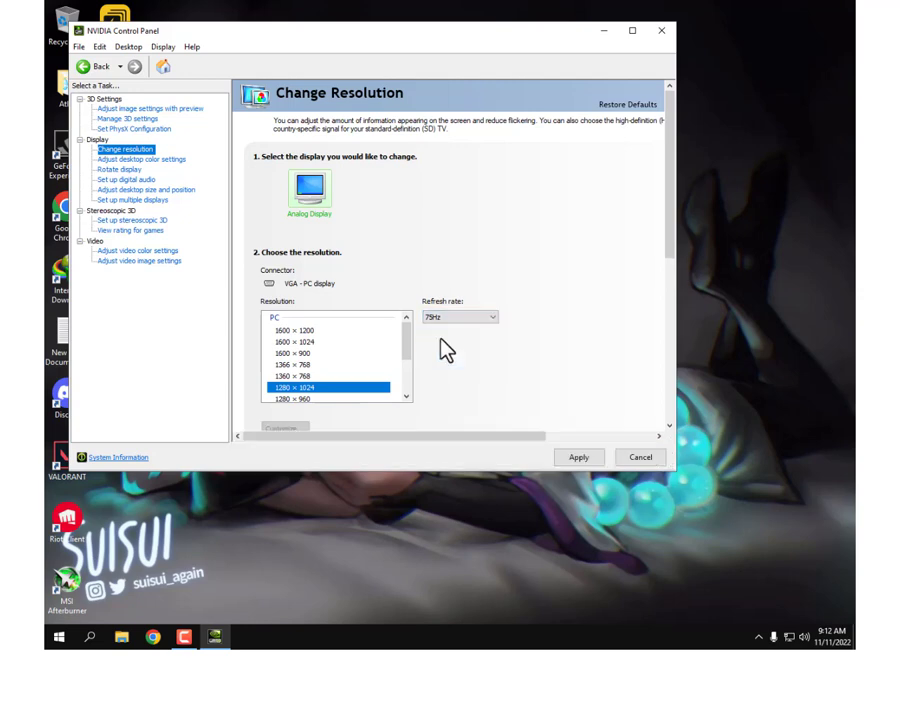
{"action": "scroll", "coordinate": [335, 382], "scroll_direction": "down", "scroll_amount": 3}
{"action": "left_click", "coordinate": [317, 384]}
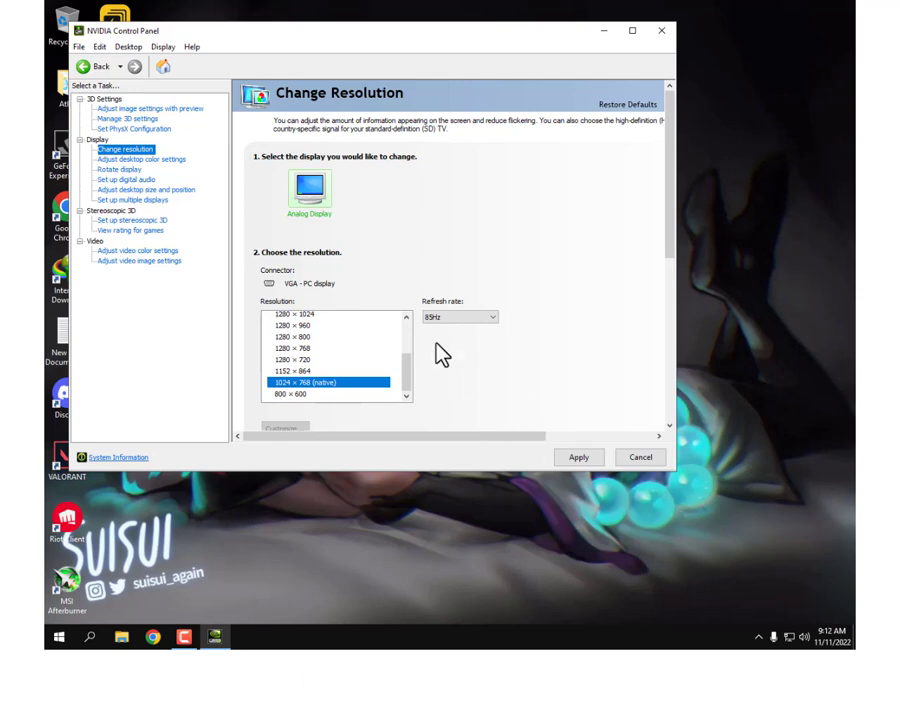
{"action": "left_click", "coordinate": [465, 317]}
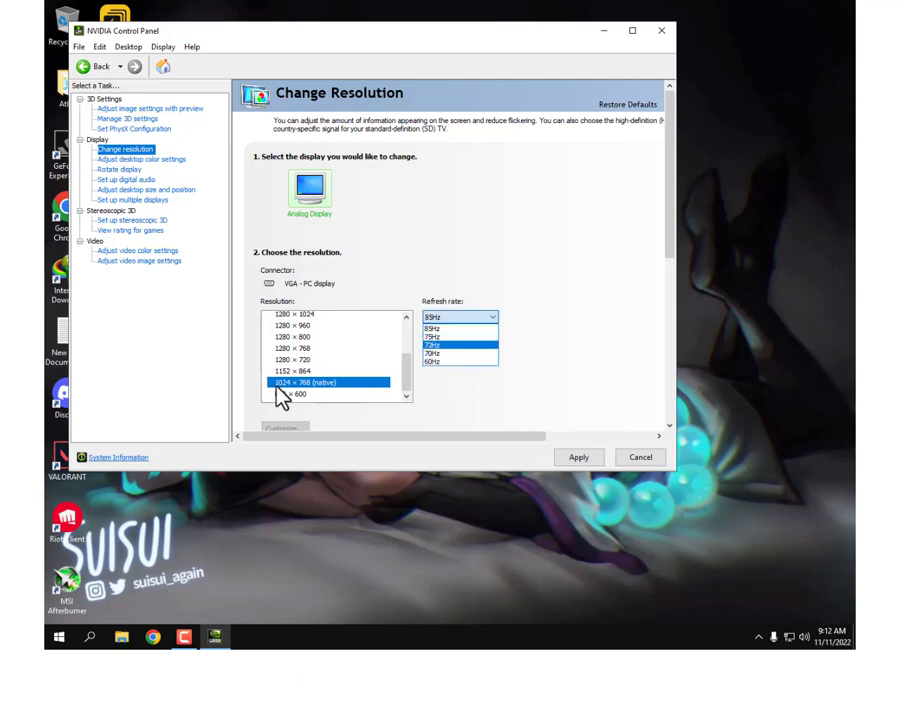
{"action": "left_click", "coordinate": [448, 382]}
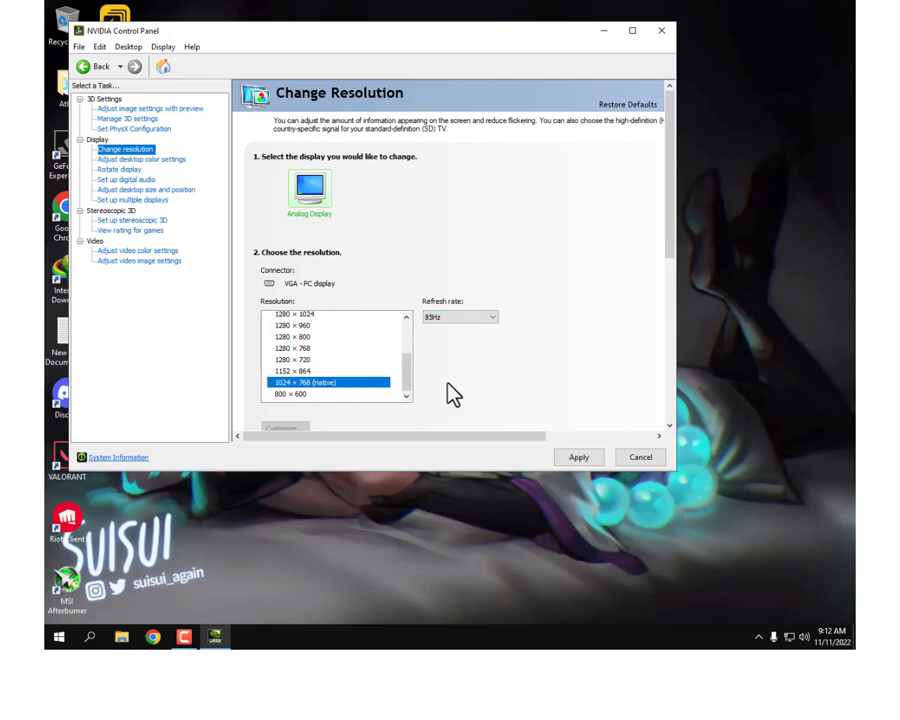
{"action": "left_click", "coordinate": [470, 318]}
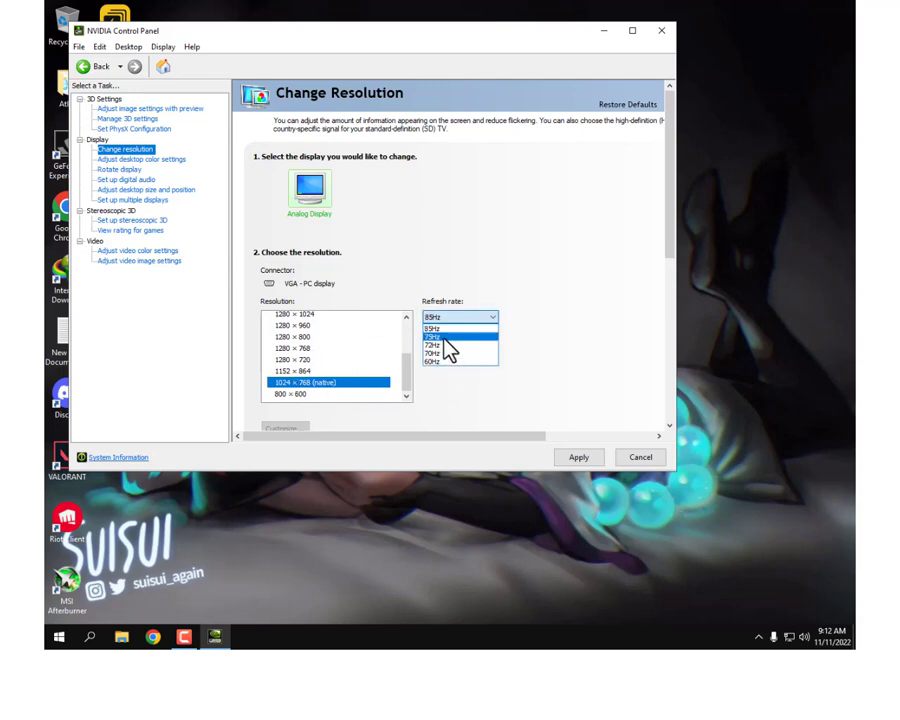
{"action": "left_click", "coordinate": [352, 378]}
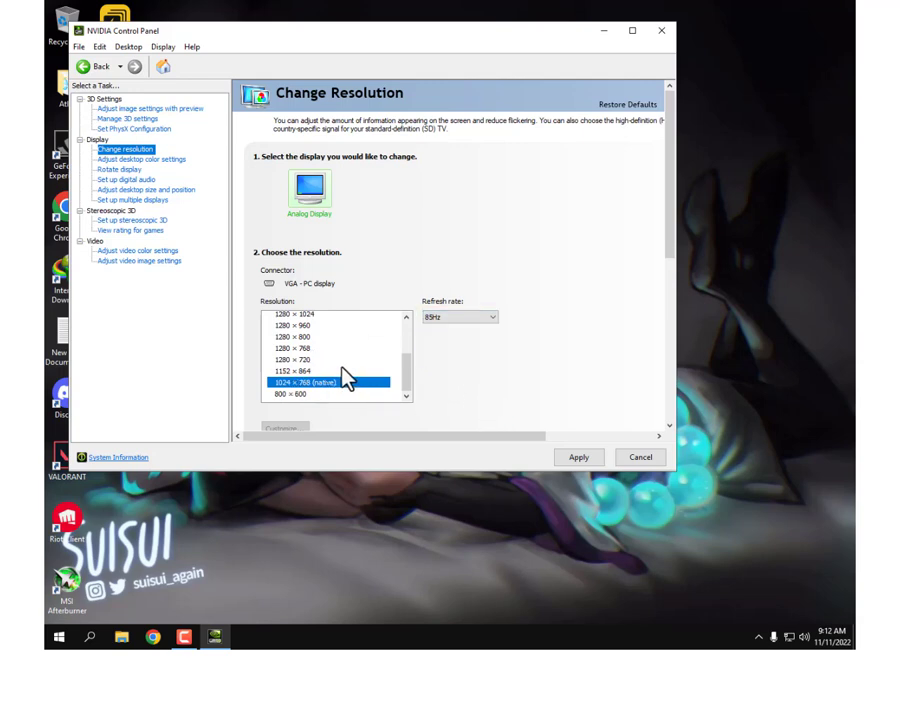
{"action": "scroll", "coordinate": [335, 370], "scroll_direction": "up", "scroll_amount": 3}
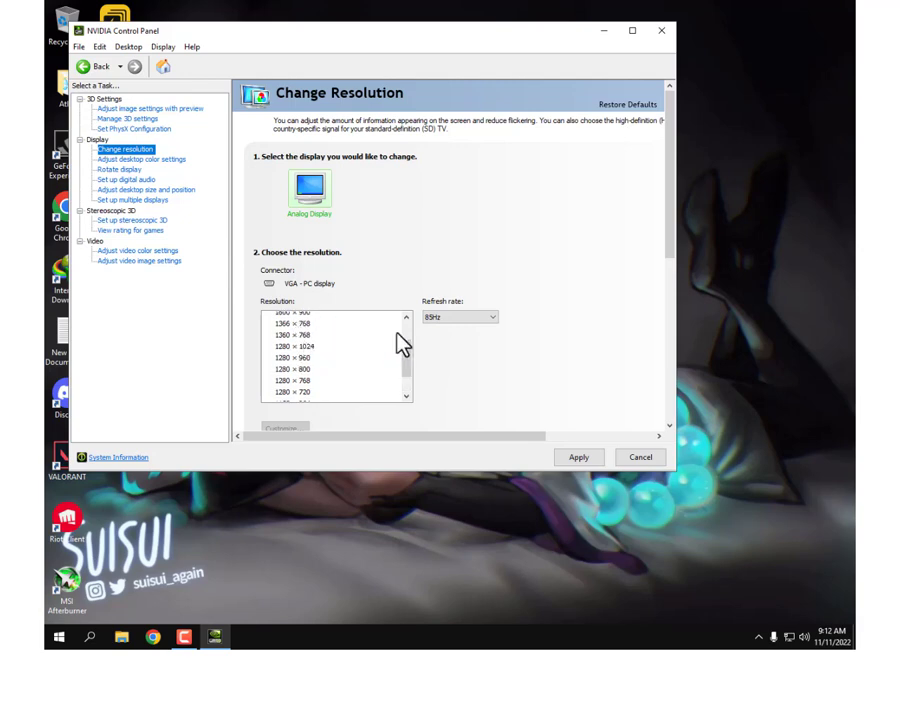
{"action": "left_click", "coordinate": [456, 318]}
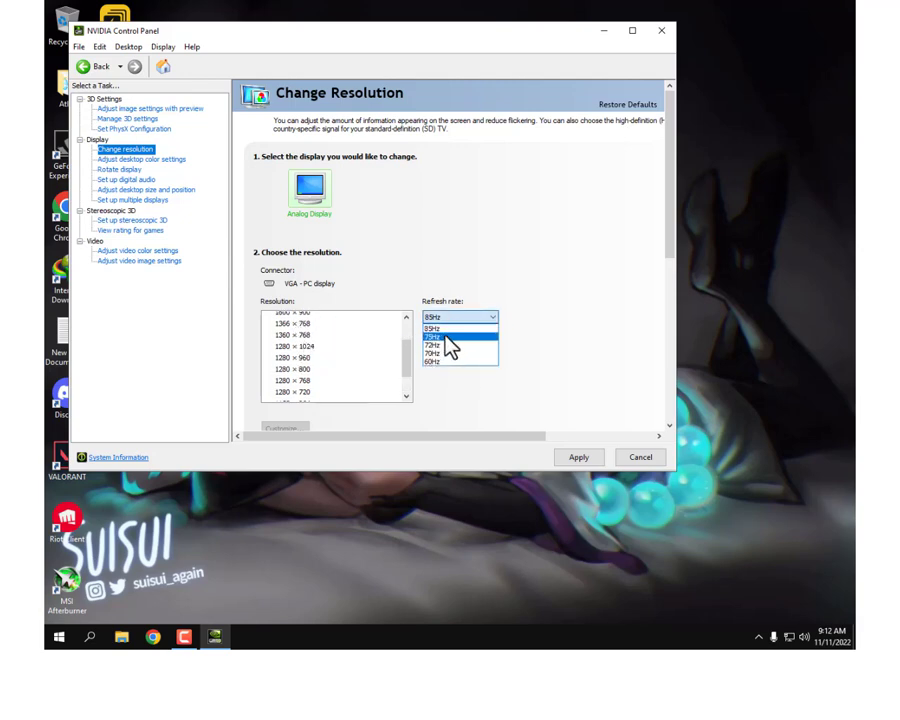
{"action": "left_click", "coordinate": [530, 432]}
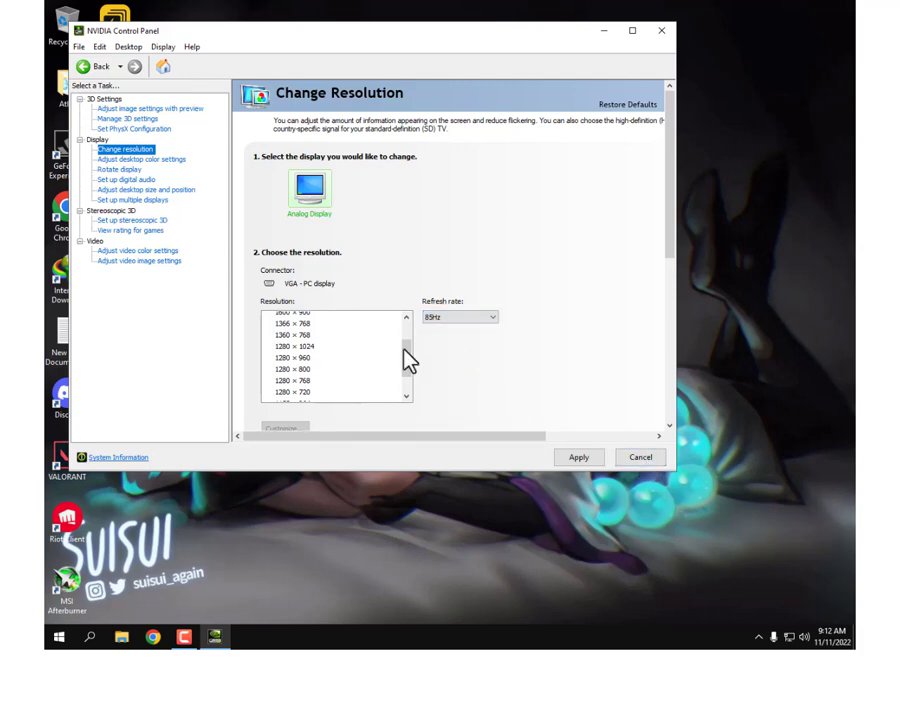
{"action": "left_click", "coordinate": [655, 461]}
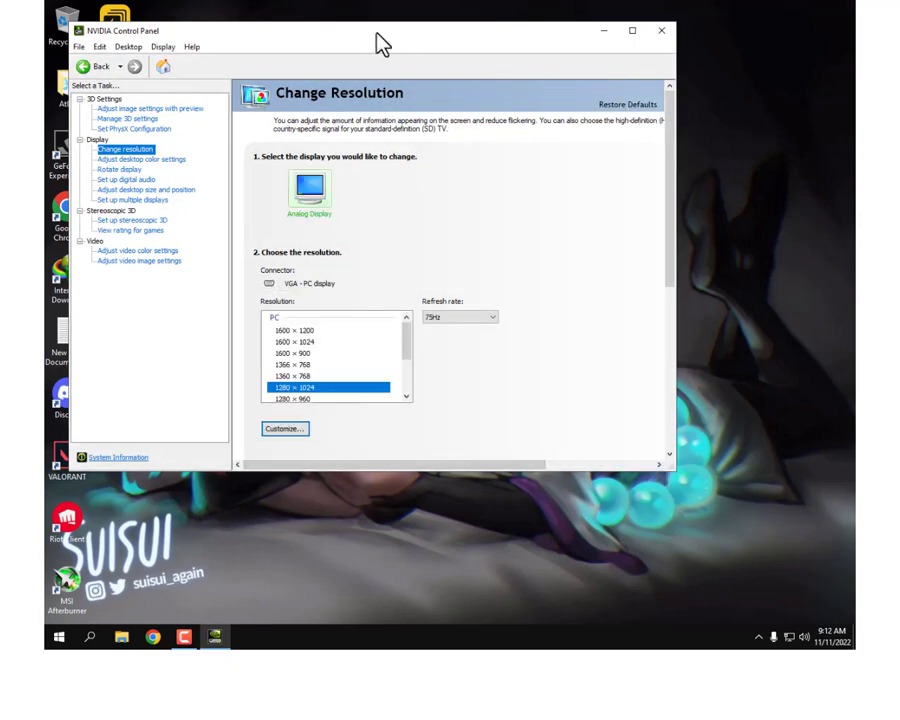
Close NVIDIA Control Panel and open MSI Afterburner
{"action": "left_click_drag", "start_coordinate": [377, 33], "coordinate": [408, 127]}
{"action": "left_click", "coordinate": [694, 131]}
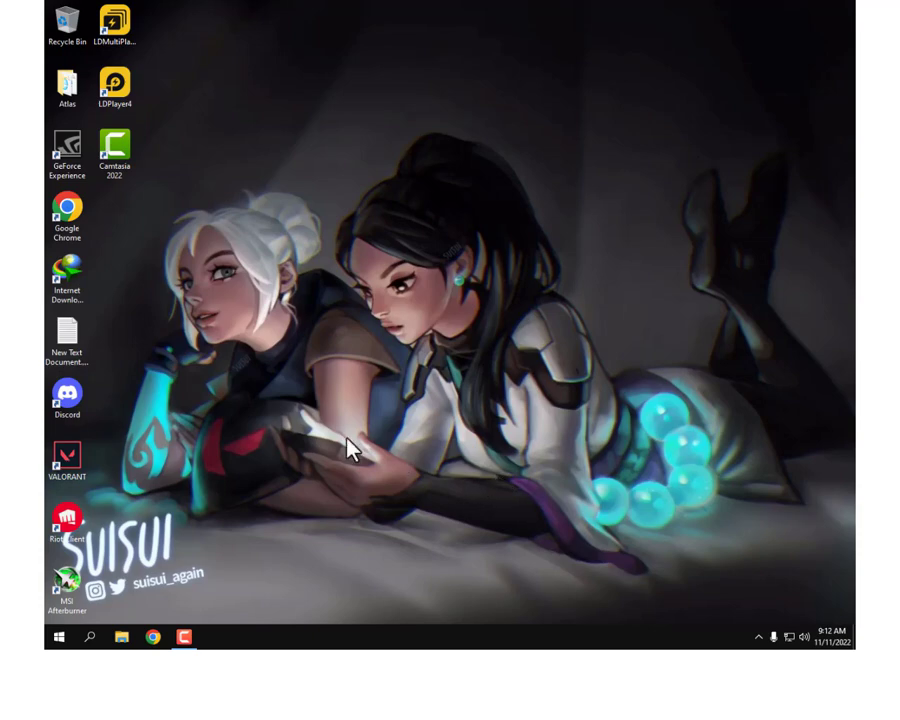
{"action": "double_click", "coordinate": [70, 590]}
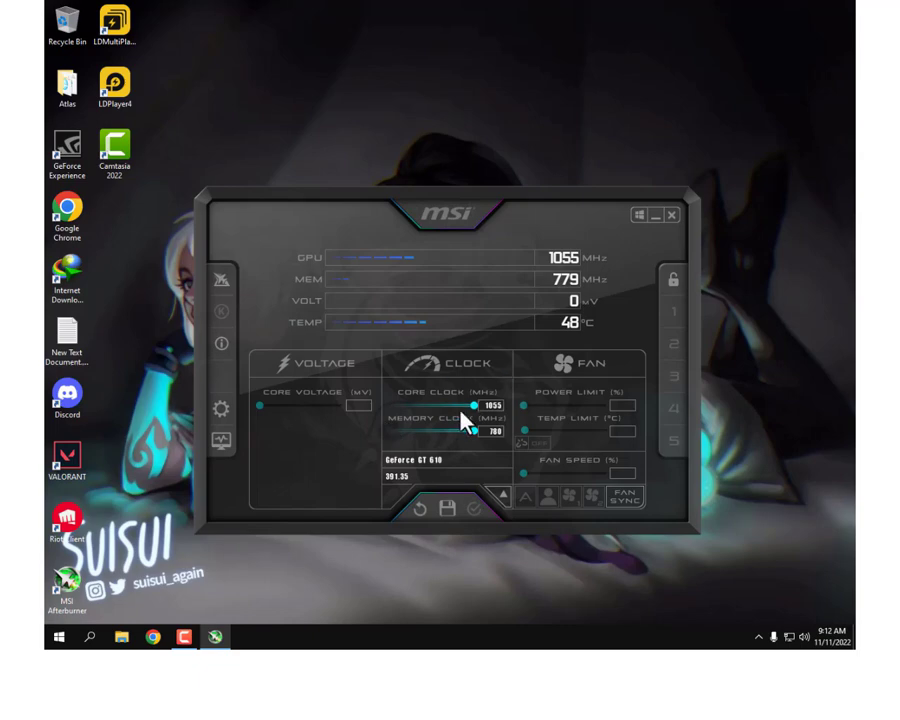
Reset the graphics card clocks, set the core clock to 1055 MHz and the memory clock to 780 MHz, and apply the overclock
{"action": "left_click_drag", "start_coordinate": [466, 207], "coordinate": [473, 115]}
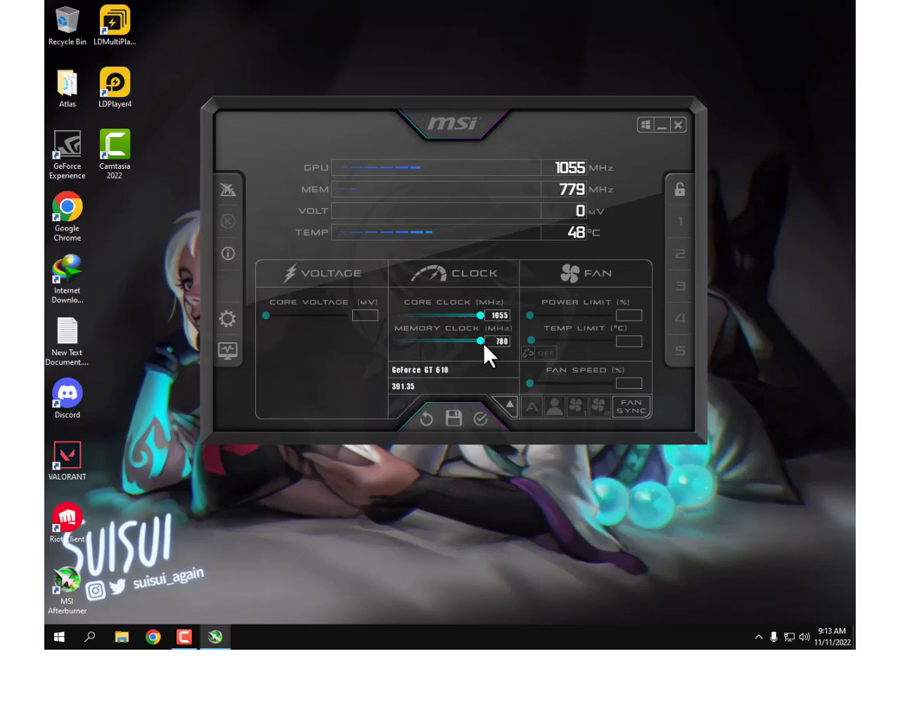
{"action": "left_click", "coordinate": [427, 419]}
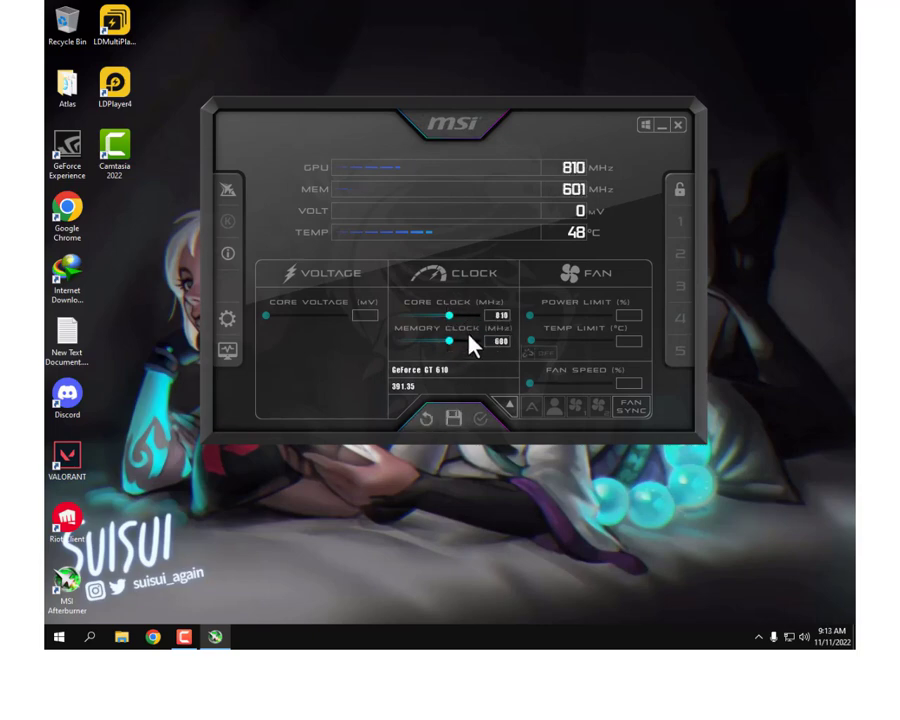
{"action": "left_click_drag", "start_coordinate": [449, 325], "coordinate": [525, 318]}
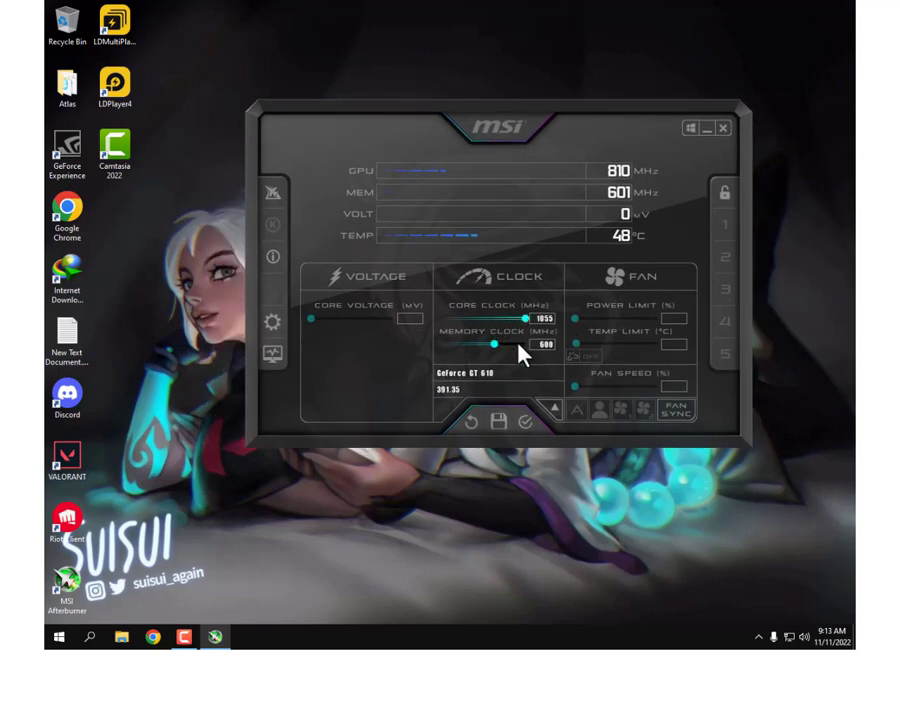
{"action": "left_click", "coordinate": [526, 419]}
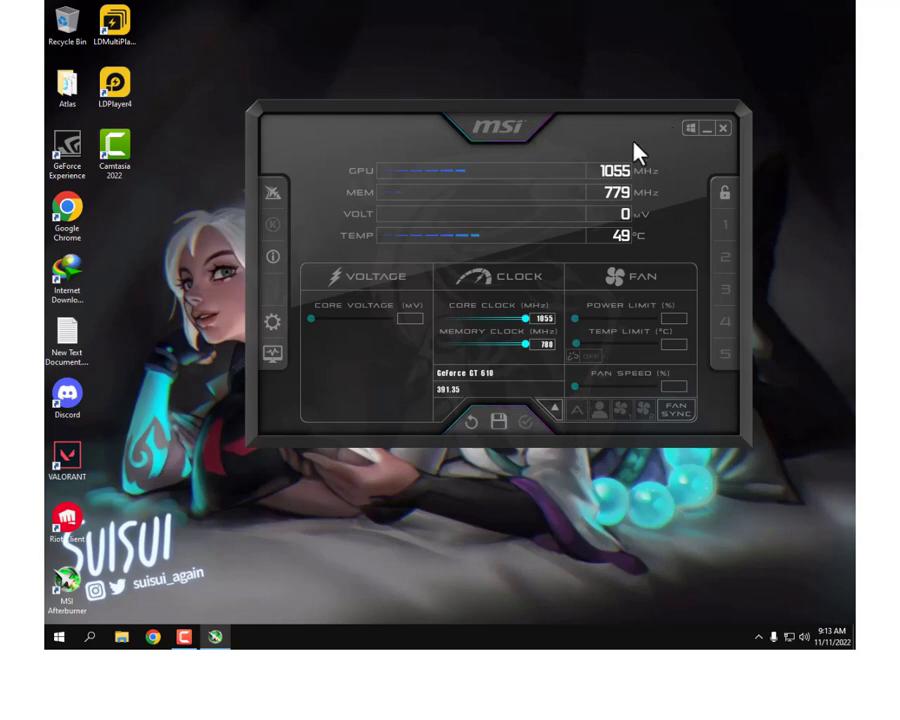
Enable fan speed synchronization and minimize MSI Afterburner so it keeps running among the hidden background icons
{"action": "left_click", "coordinate": [677, 412]}
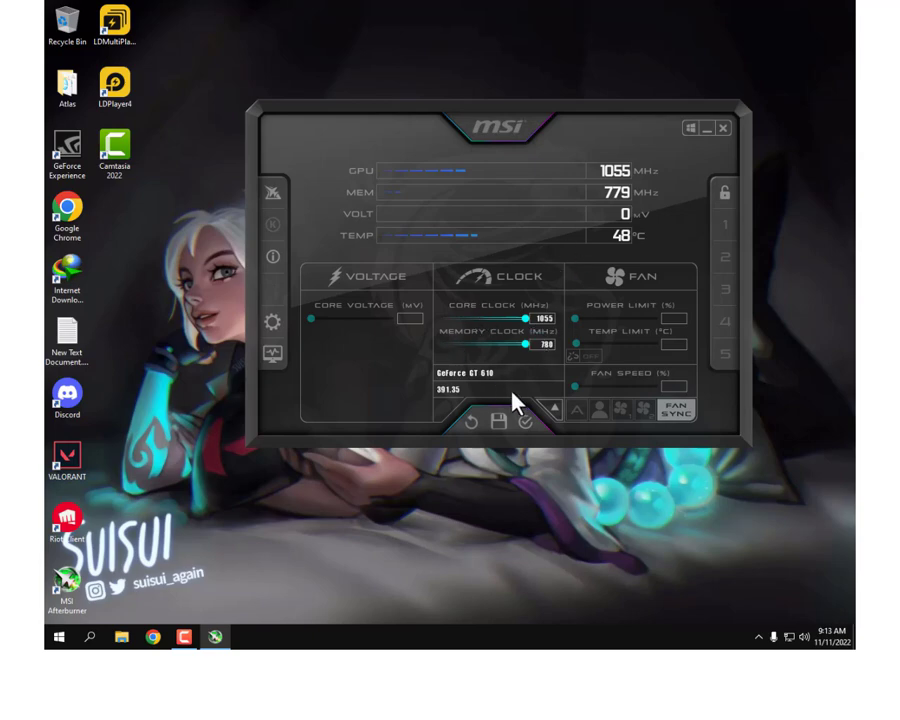
{"action": "left_click", "coordinate": [714, 129]}
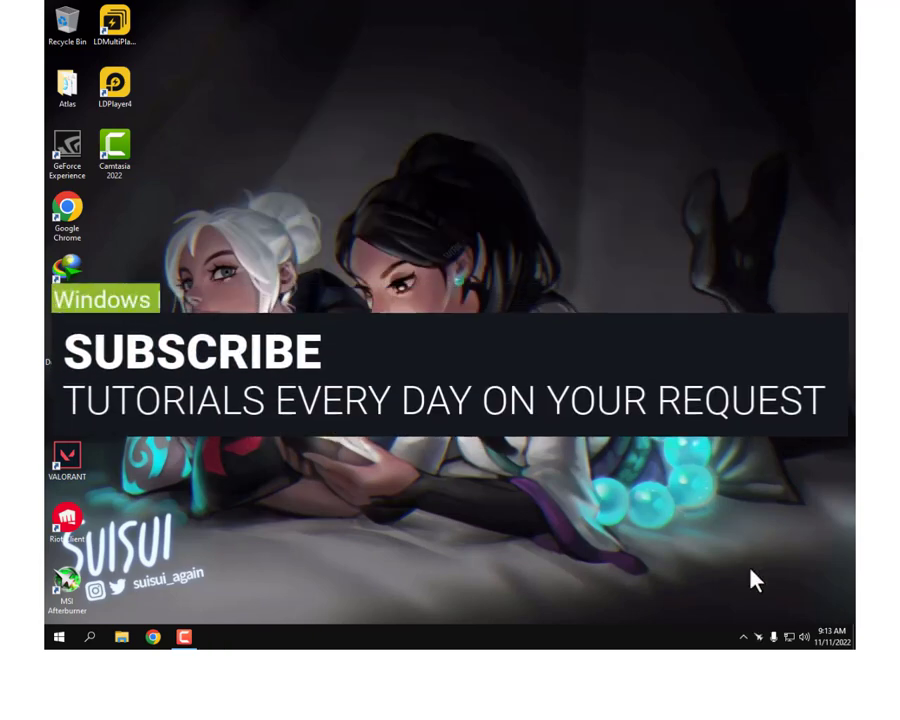
{"action": "left_click", "coordinate": [743, 636]}
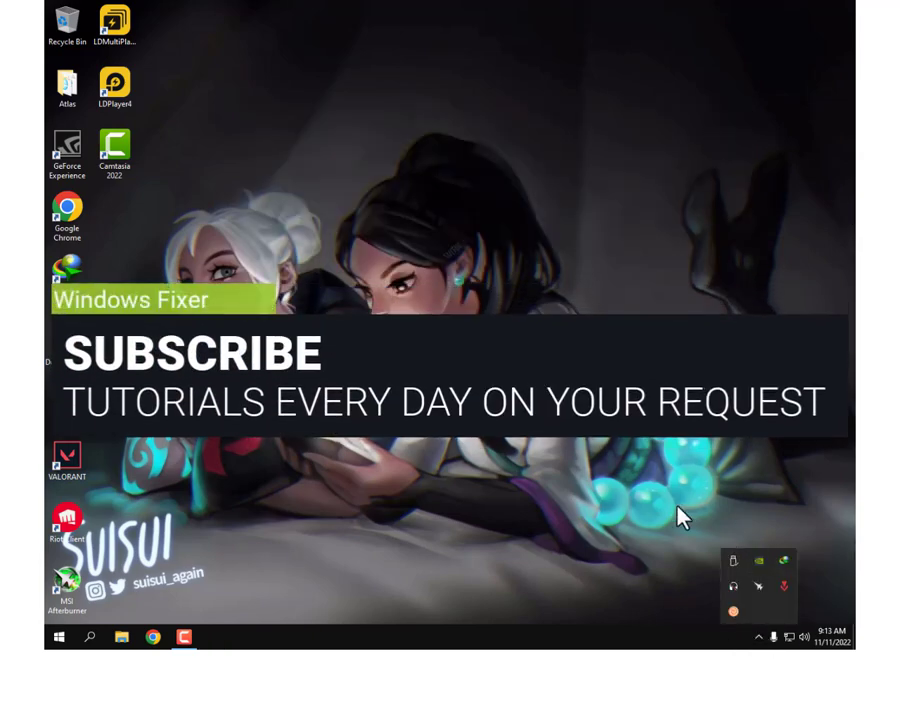
{"action": "left_click", "coordinate": [600, 456]}
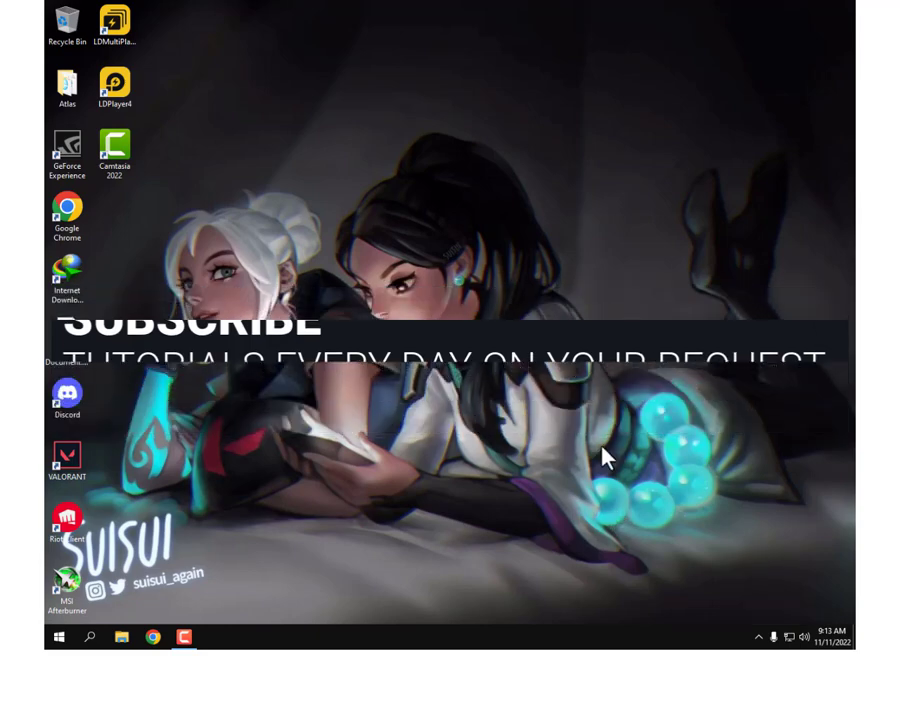